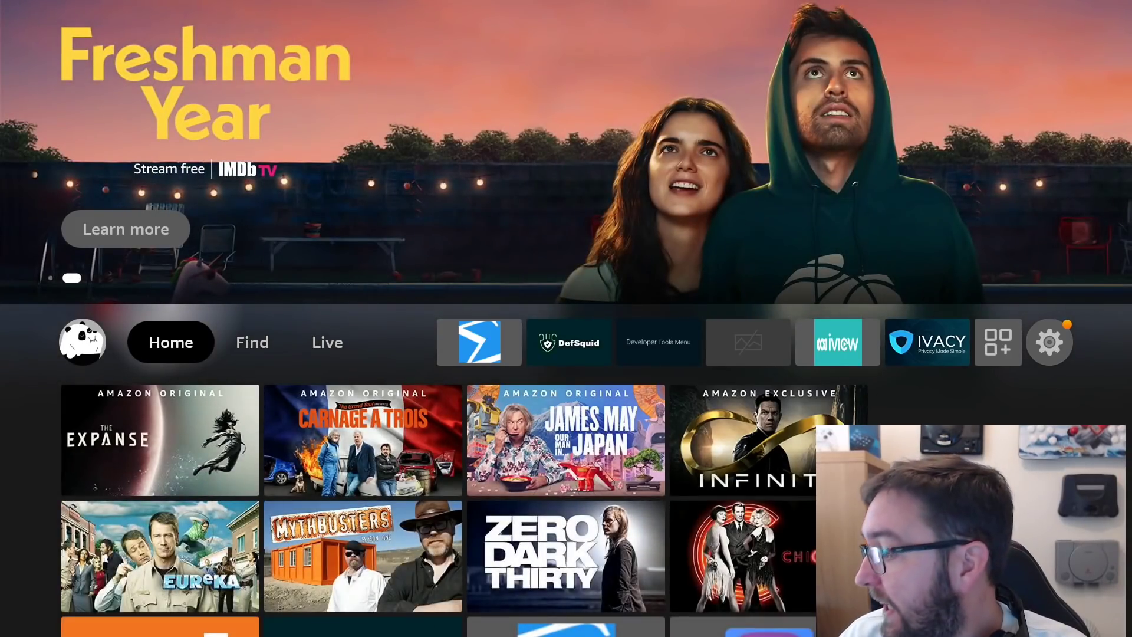
pyautogui.press('Right')
pyautogui.press('Right')
pyautogui.press('Right')
pyautogui.press('Right')
pyautogui.press('Right')
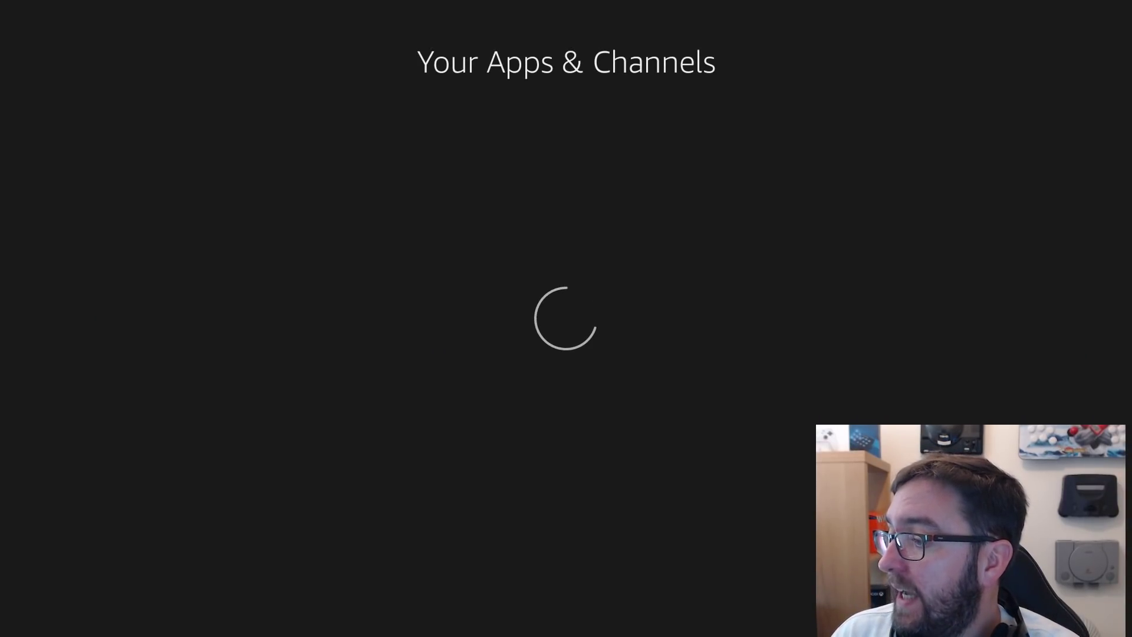
pyautogui.press('Escape')
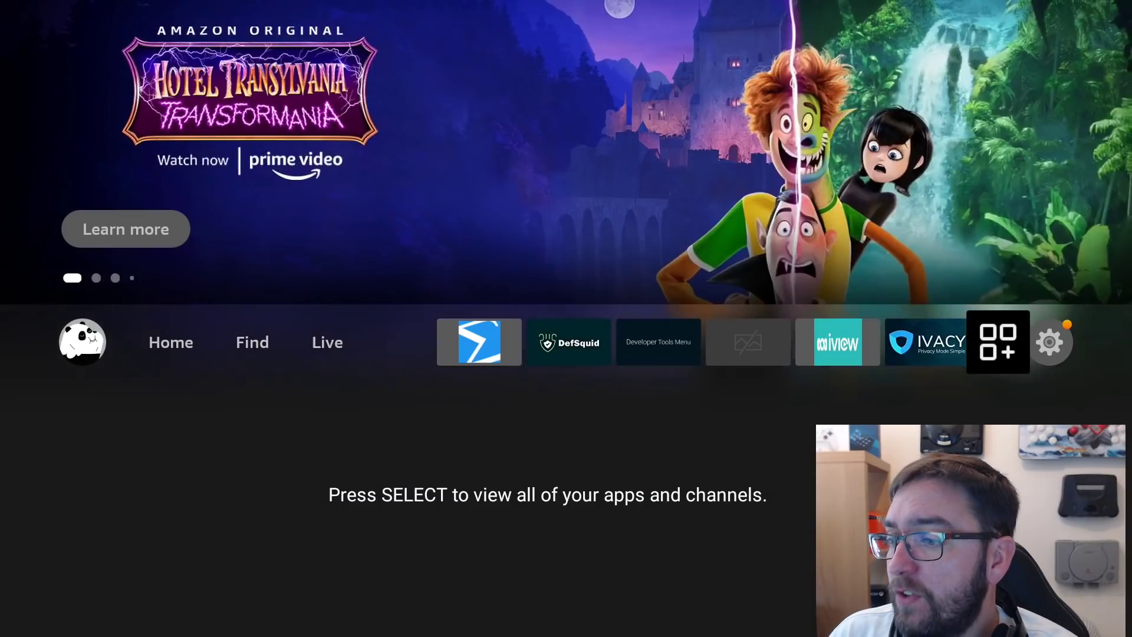
# - Check the internal storage space in the About details of the My Fire TV settings
pyautogui.press('Right')
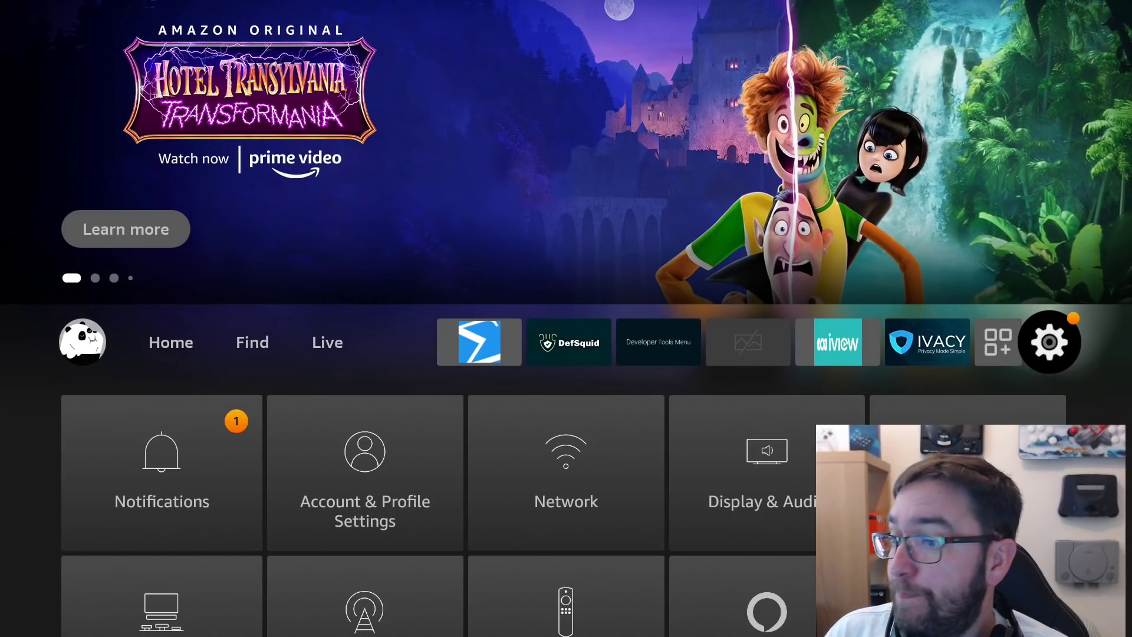
pyautogui.press('Down')
pyautogui.press('Down')
pyautogui.press('Down')
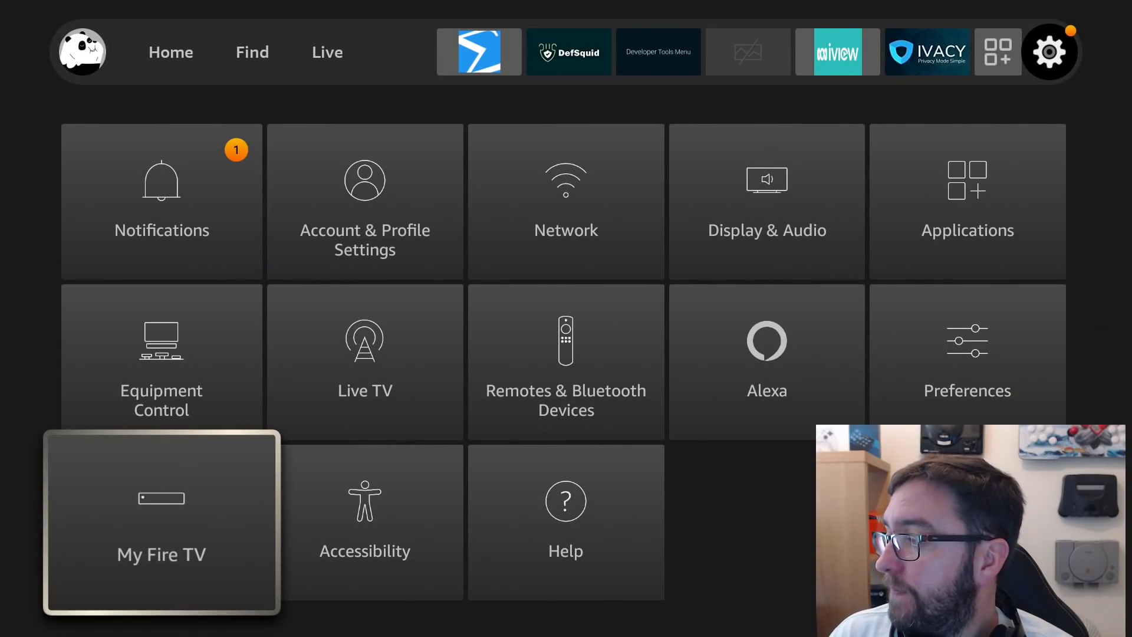
pyautogui.press('Return')
pyautogui.press('Return')
pyautogui.press('Down')
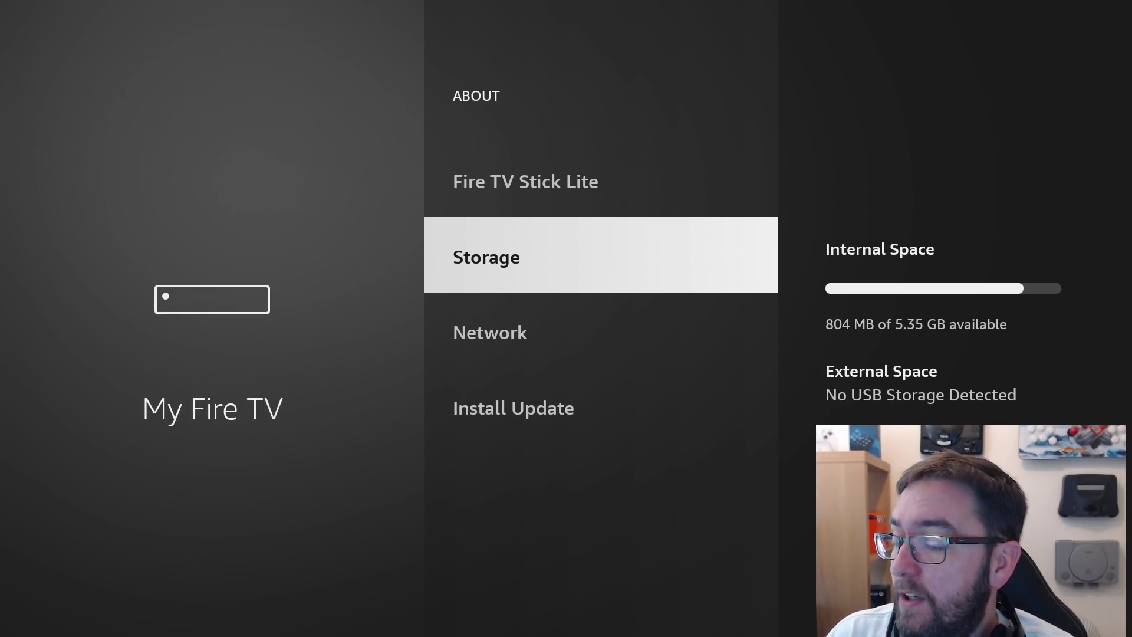
pyautogui.press('Escape')
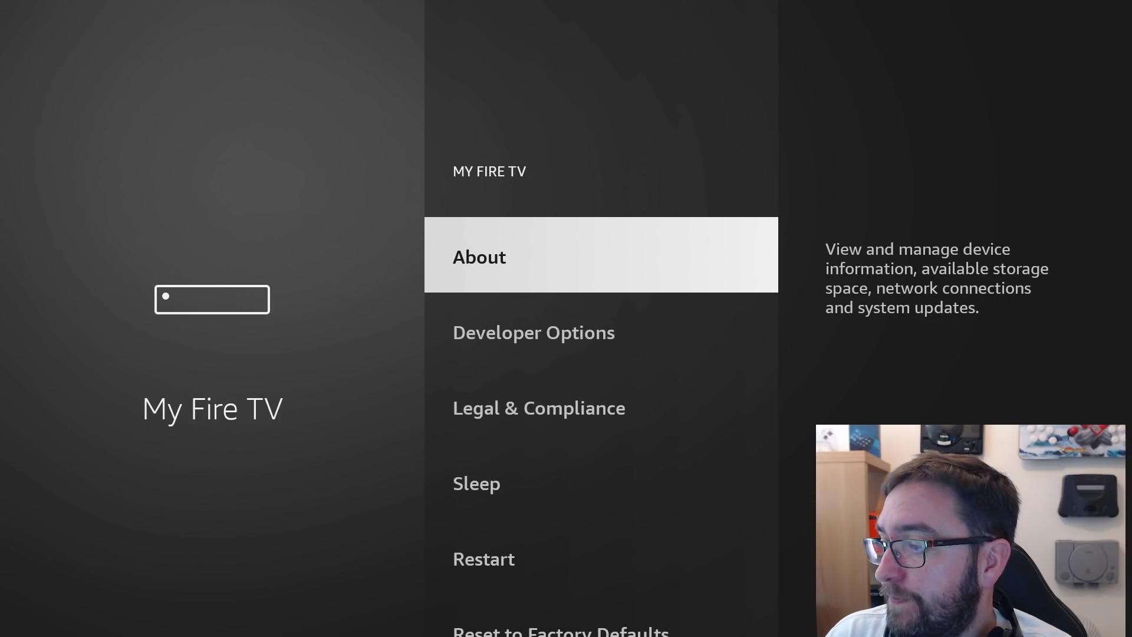
pyautogui.press('Escape')
pyautogui.press('Up')
pyautogui.press('Up')
pyautogui.press('Escape')
pyautogui.press('Right')
pyautogui.press('Right')
pyautogui.press('Right')
pyautogui.press('Right')
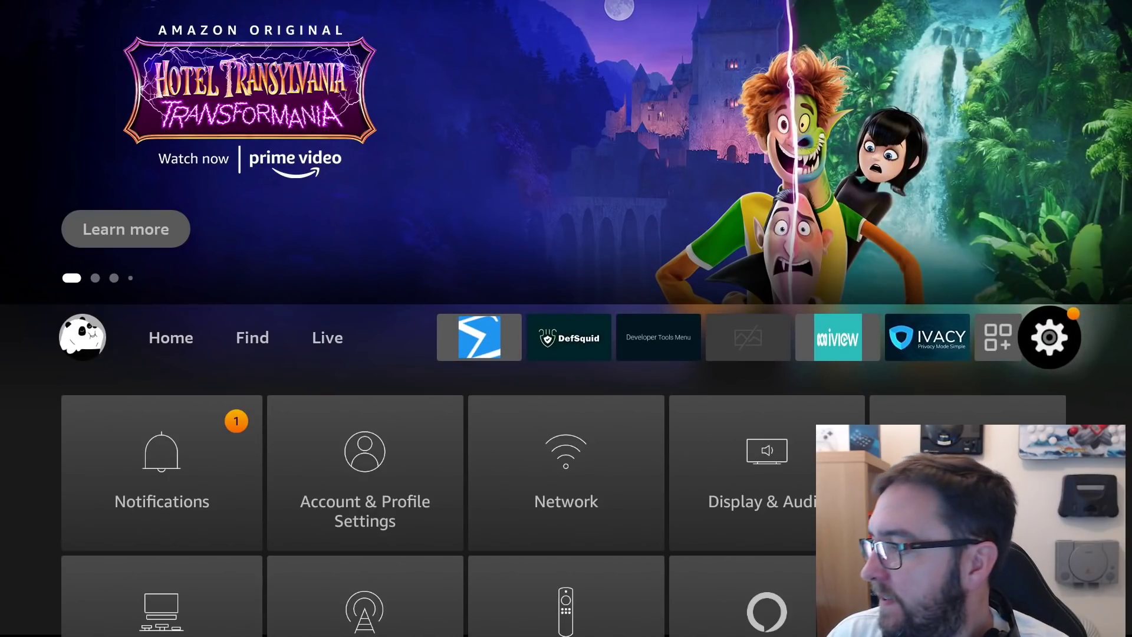
# - Open the Manage Installed Applications list in the Applications settings
pyautogui.press('Down')
pyautogui.press('Down')
pyautogui.press('Down')
pyautogui.press('Right')
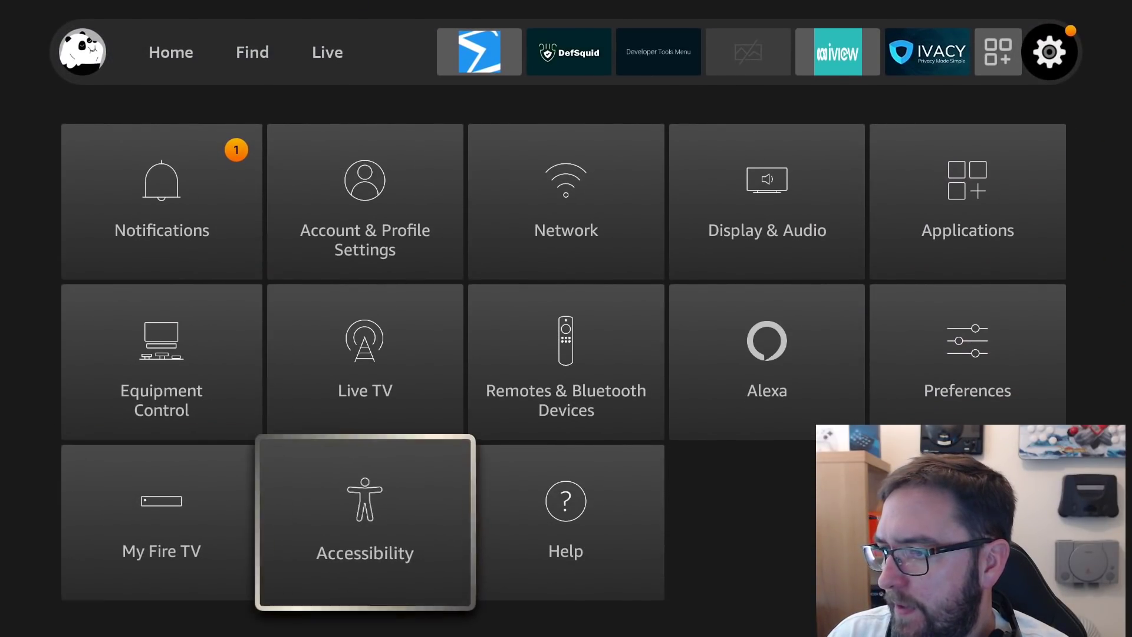
pyautogui.press('Up')
pyautogui.press('Right')
pyautogui.press('Right')
pyautogui.press('Right')
pyautogui.press('Up')
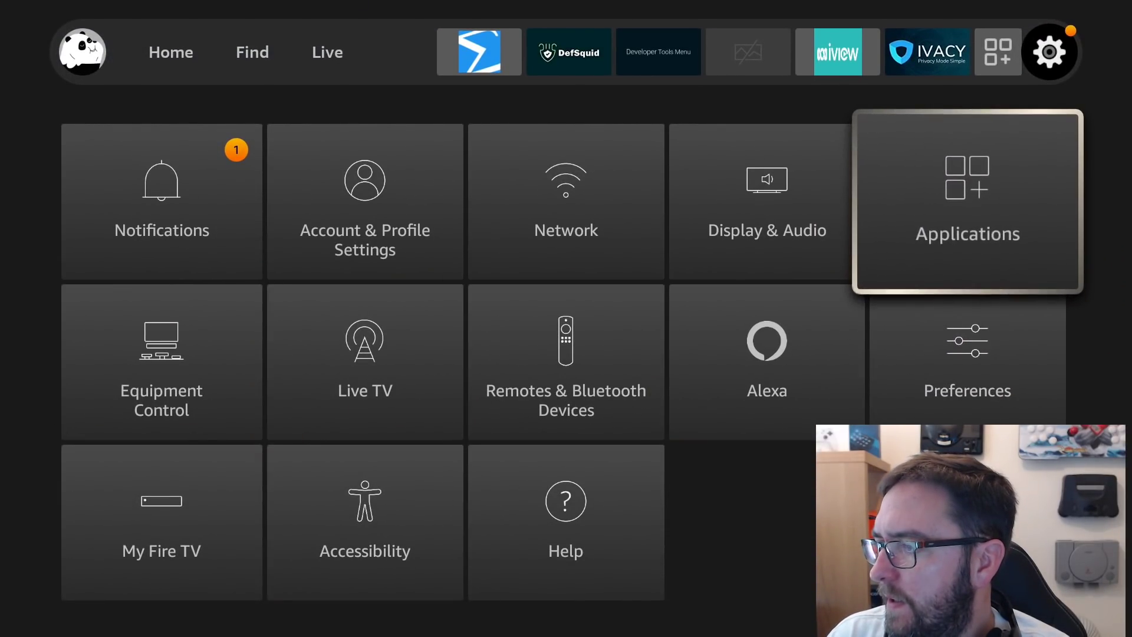
pyautogui.press('Return')
pyautogui.press('Down')
pyautogui.press('Down')
pyautogui.press('Down')
pyautogui.press('Down')
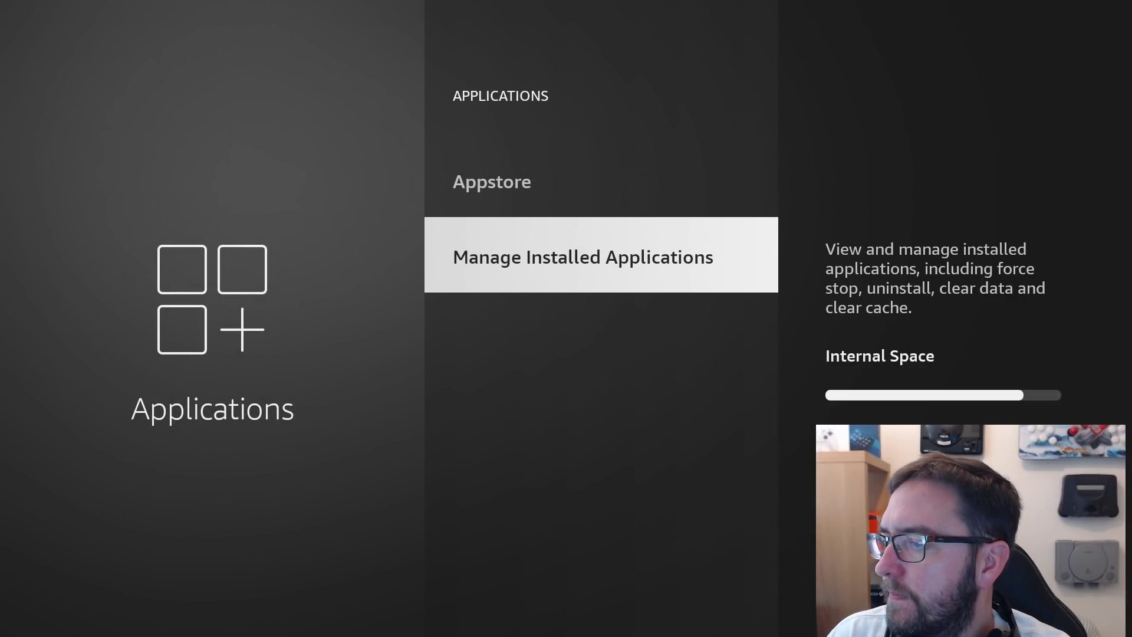
pyautogui.press('Return')
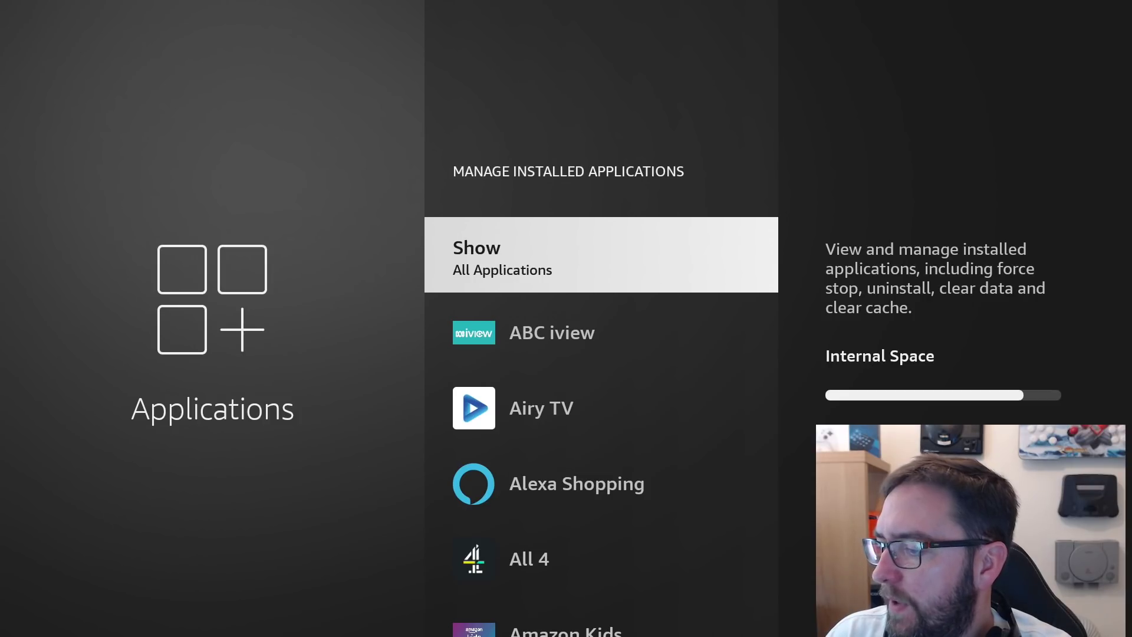
# - Find SD Maid among the installed applications and launch it
pyautogui.press('Down')
pyautogui.press('Down')
pyautogui.press('Down')
pyautogui.press('Down')
pyautogui.press('Down')
pyautogui.press('Down')
pyautogui.press('Down')
pyautogui.press('Down')
pyautogui.press('Down')
pyautogui.press('Down')
pyautogui.press('Down')
pyautogui.press('Down')
pyautogui.press('Down')
pyautogui.press('Down')
pyautogui.press('Down')
pyautogui.press('Down')
pyautogui.press('Down')
pyautogui.press('Down')
pyautogui.press('Down')
pyautogui.press('Down')
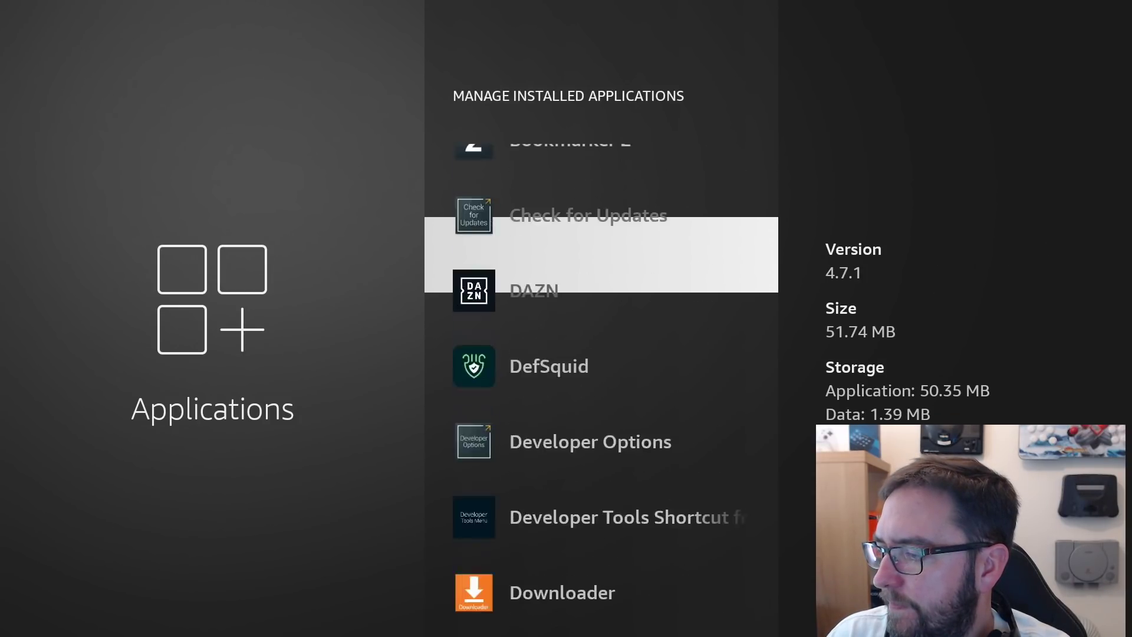
pyautogui.press('Down')
pyautogui.press('Down')
pyautogui.press('Down')
pyautogui.press('Down')
pyautogui.press('Down')
pyautogui.press('Down')
pyautogui.press('Down')
pyautogui.press('Down')
pyautogui.press('Down')
pyautogui.press('Down')
pyautogui.press('Down')
pyautogui.press('Down')
pyautogui.press('Down')
pyautogui.press('Down')
pyautogui.press('Down')
pyautogui.press('Down')
pyautogui.press('Down')
pyautogui.press('Down')
pyautogui.press('Down')
pyautogui.press('Down')
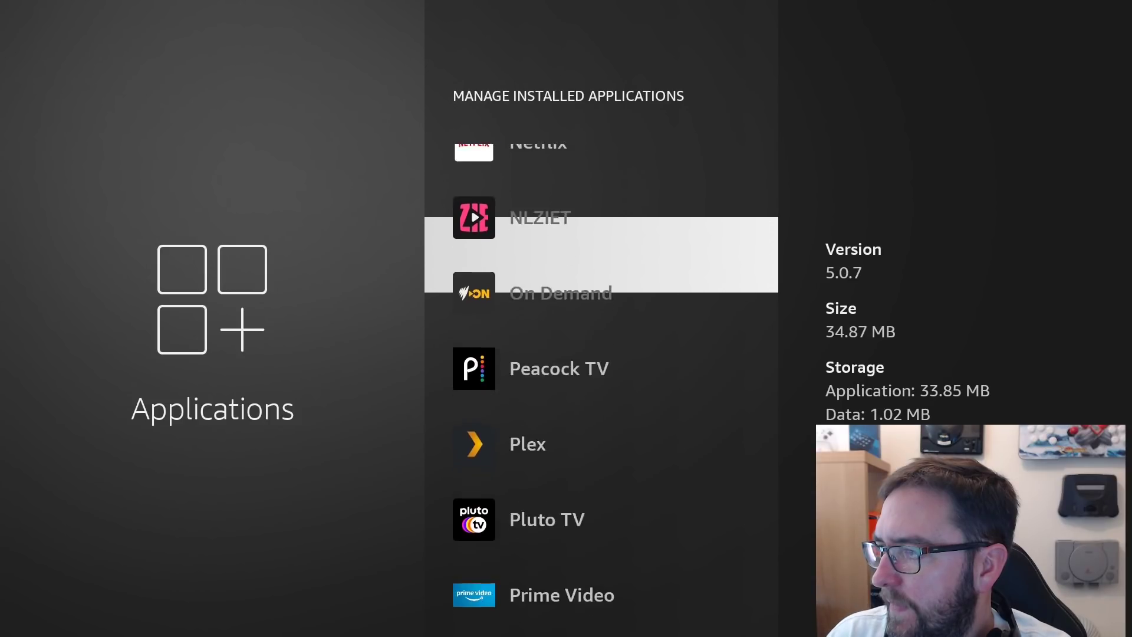
pyautogui.press('Down')
pyautogui.press('Up')
pyautogui.press('Up')
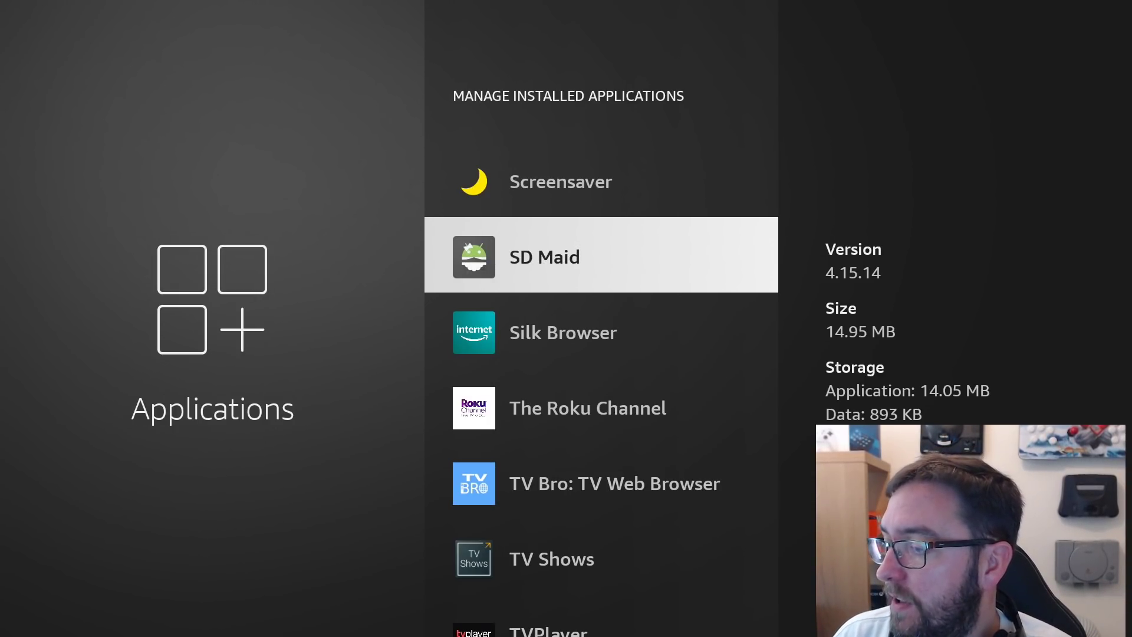
pyautogui.press('Return')
pyautogui.press('Down')
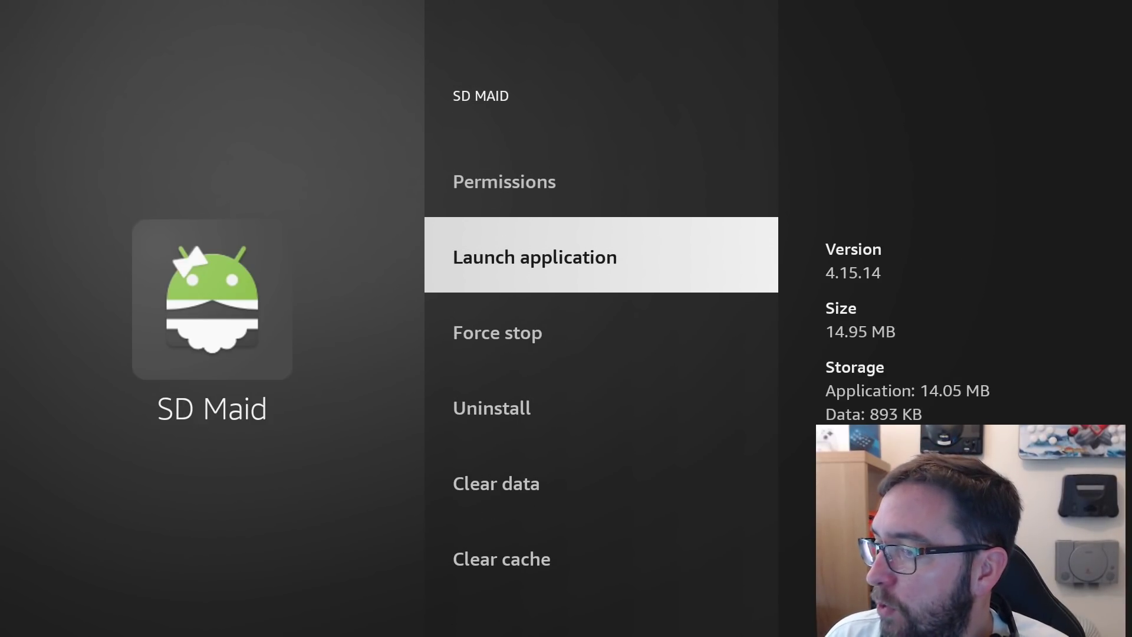
pyautogui.press('Return')
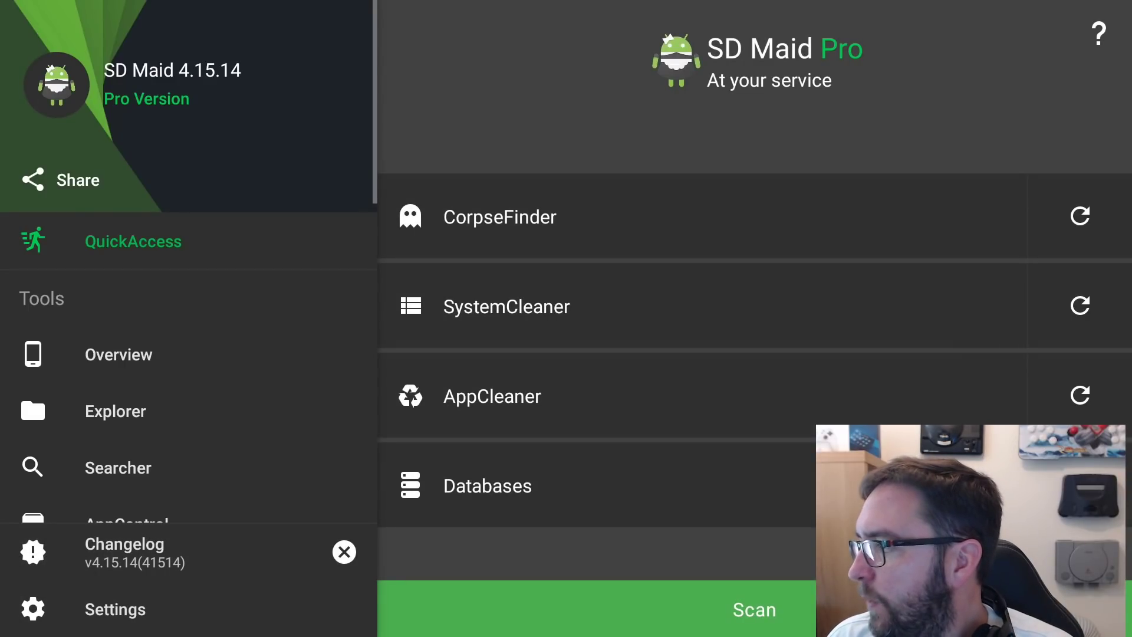
# - Start a full SD Maid scan covering CorpseFinder, SystemCleaner, AppCleaner and Databases
pyautogui.press('Right')
pyautogui.press('Down')
pyautogui.press('Down')
pyautogui.press('Down')
pyautogui.press('Down')
pyautogui.press('Return')
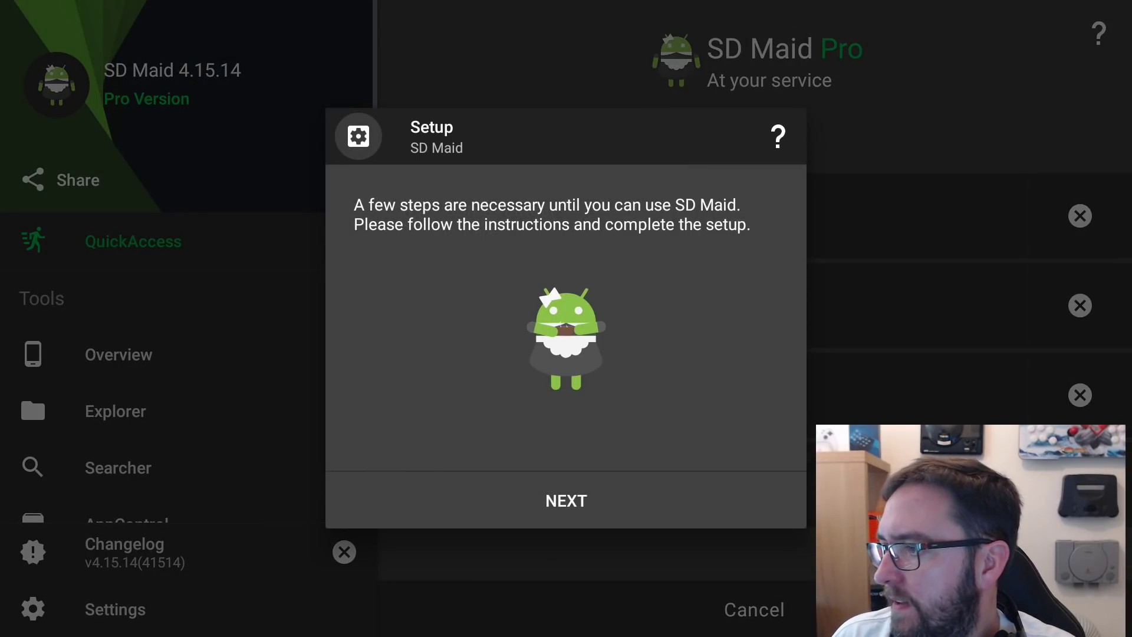
# - Proceed through SD Maid's setup and allow the usage statistics permission
pyautogui.press('Down')
pyautogui.press('Return')
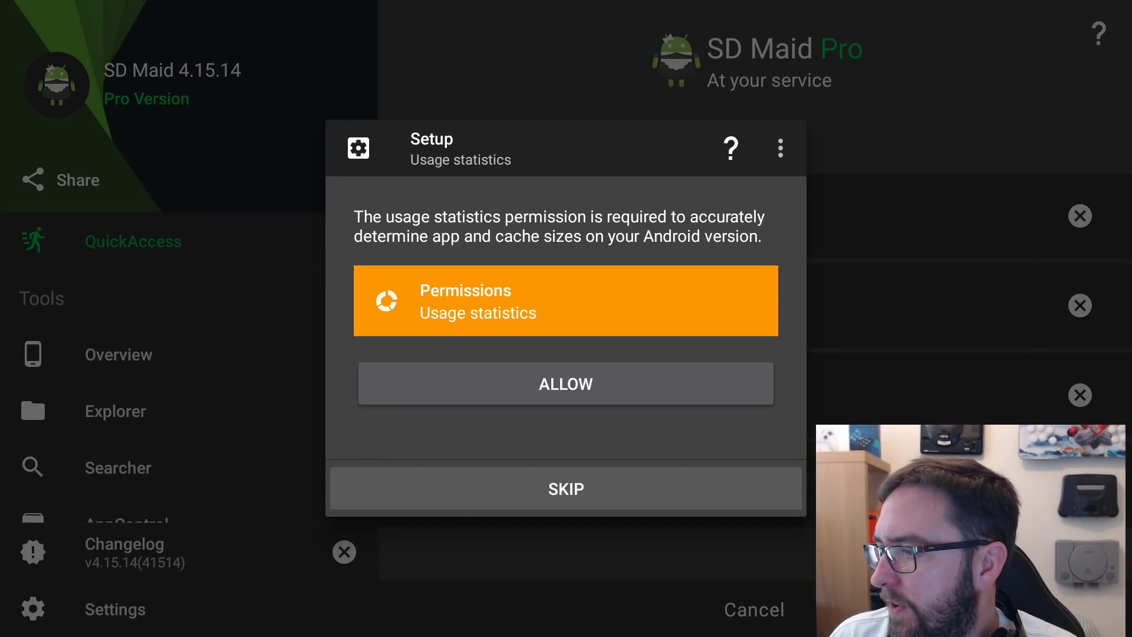
pyautogui.press('Up')
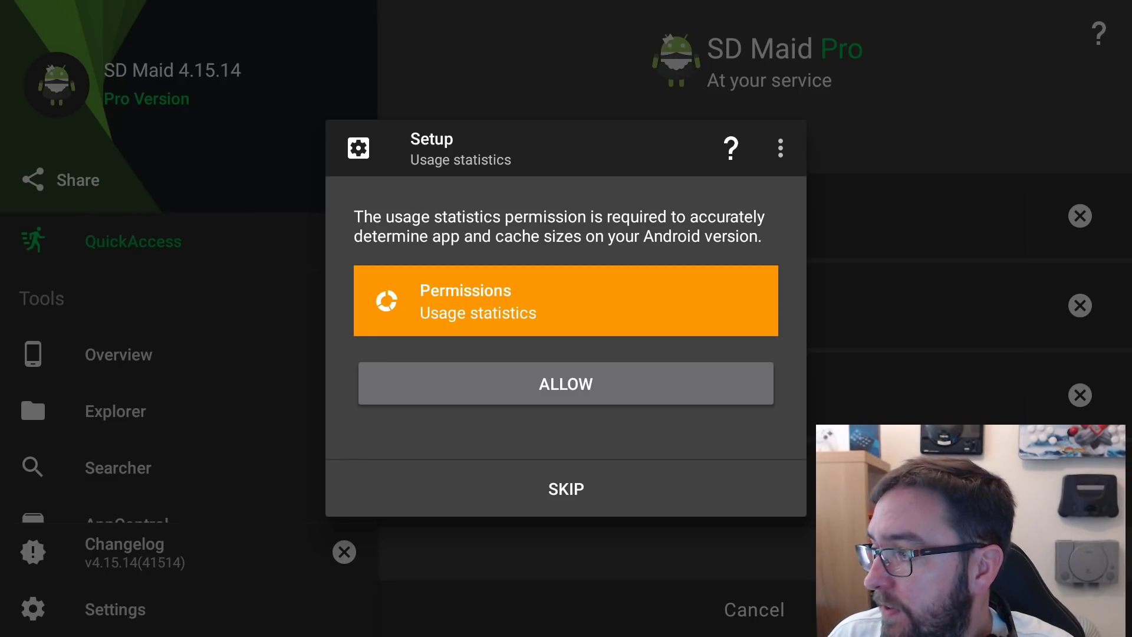
pyautogui.press('Return')
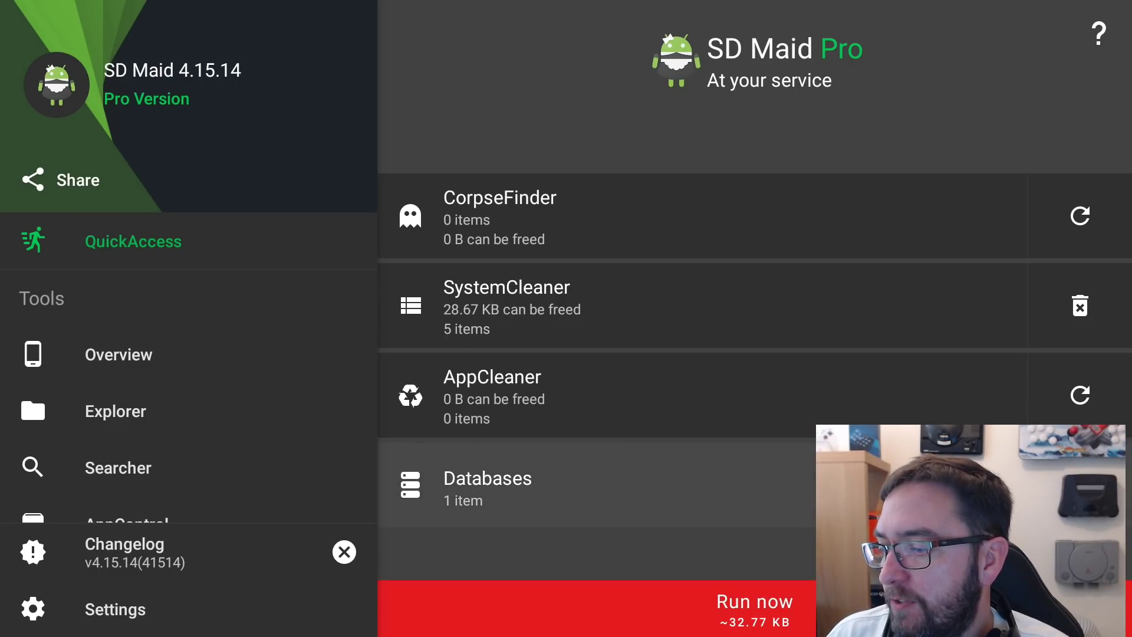
# - Run the SD Maid cleanup on the scanned items, confirm it, and return to the Fire TV home screen
pyautogui.press('Return')
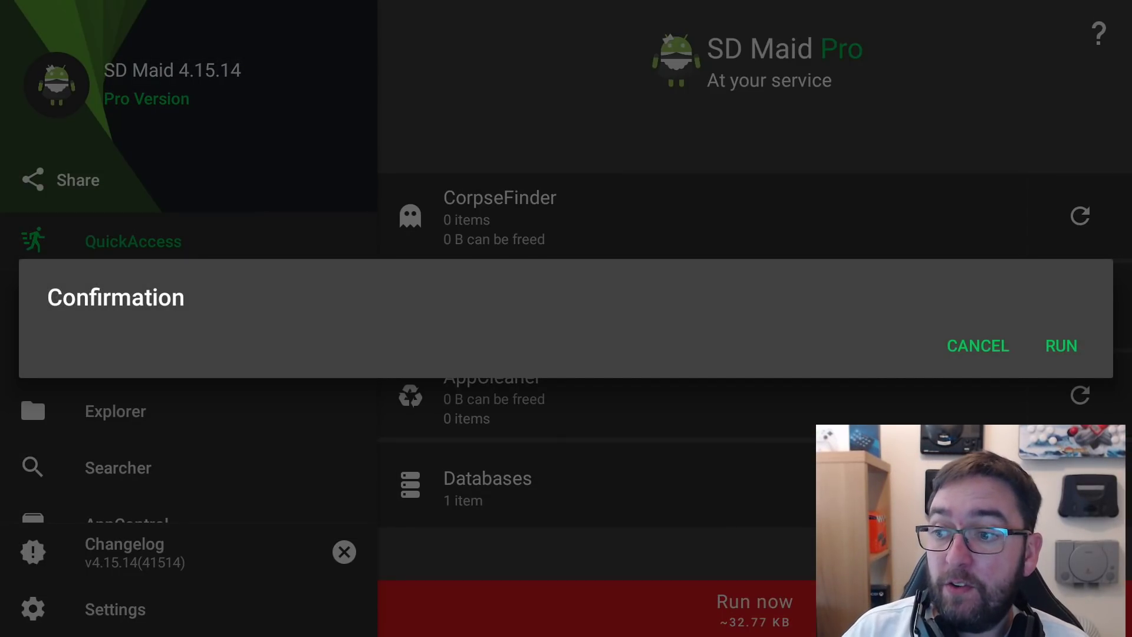
pyautogui.press('Down')
pyautogui.press('Right')
pyautogui.press('Return')
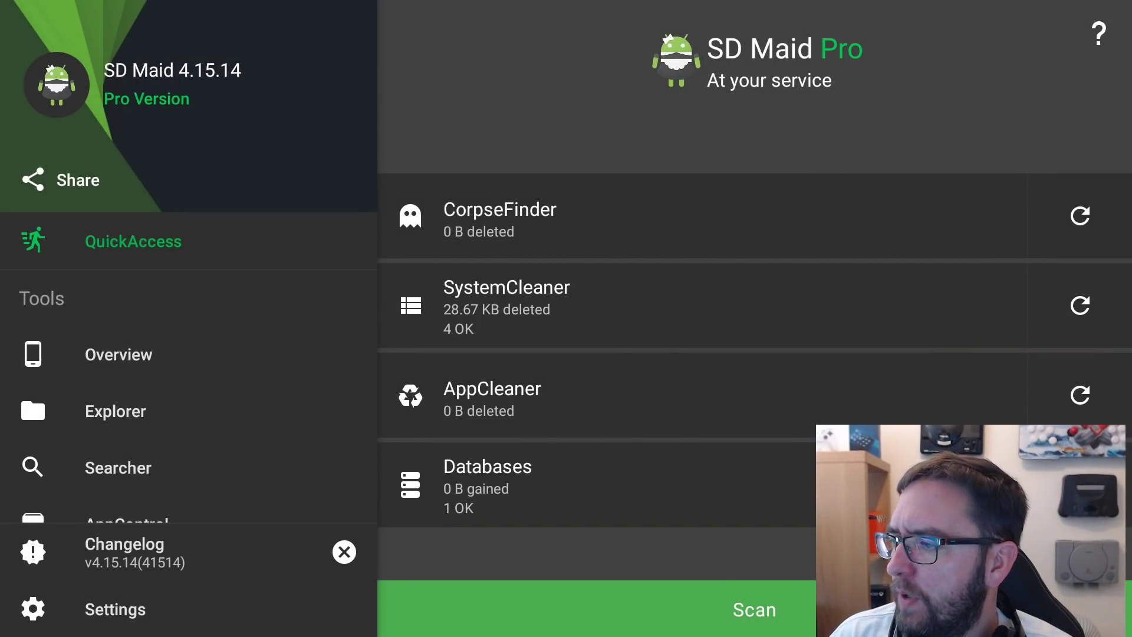
pyautogui.press('Home')
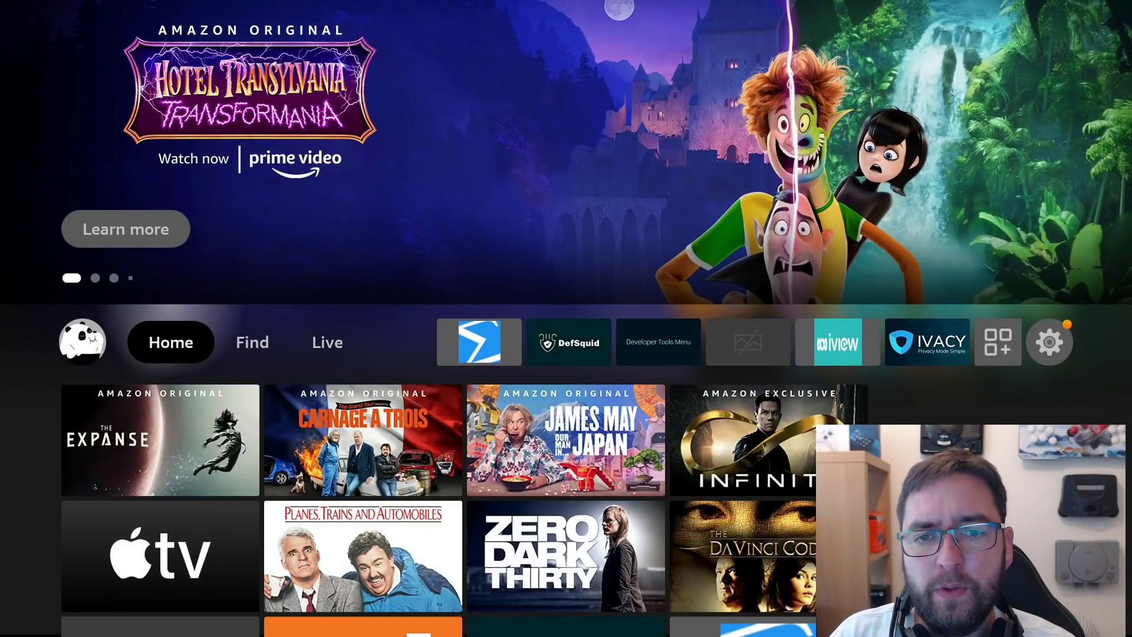
# - Look for the Downloader app among the recently used apps on the home screen
pyautogui.press('Down')
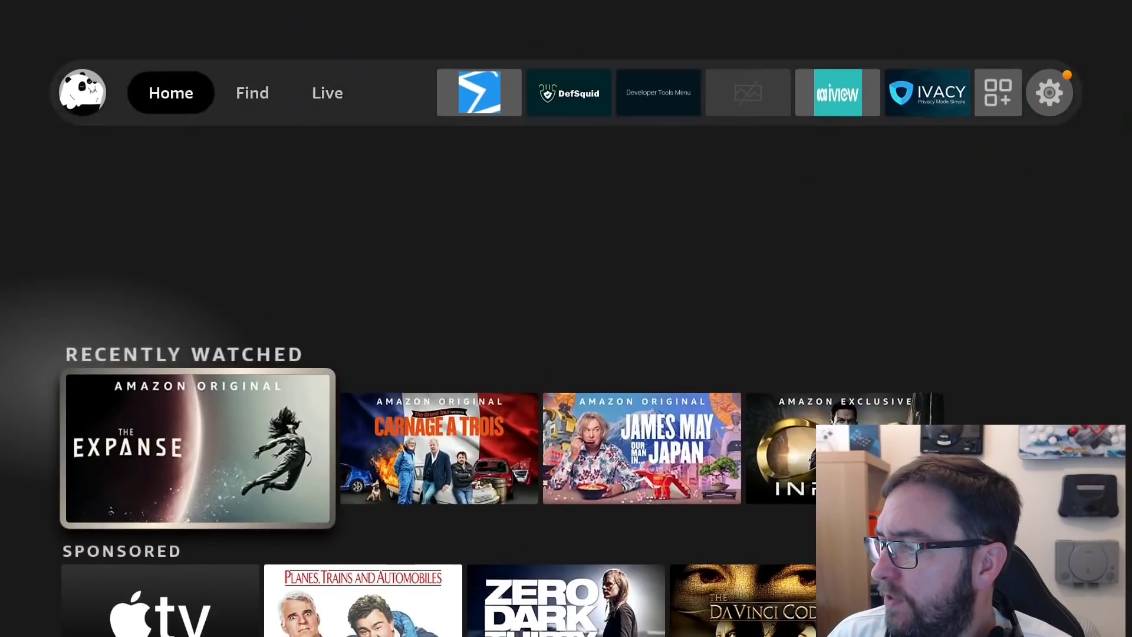
pyautogui.press('Down')
pyautogui.press('Right')
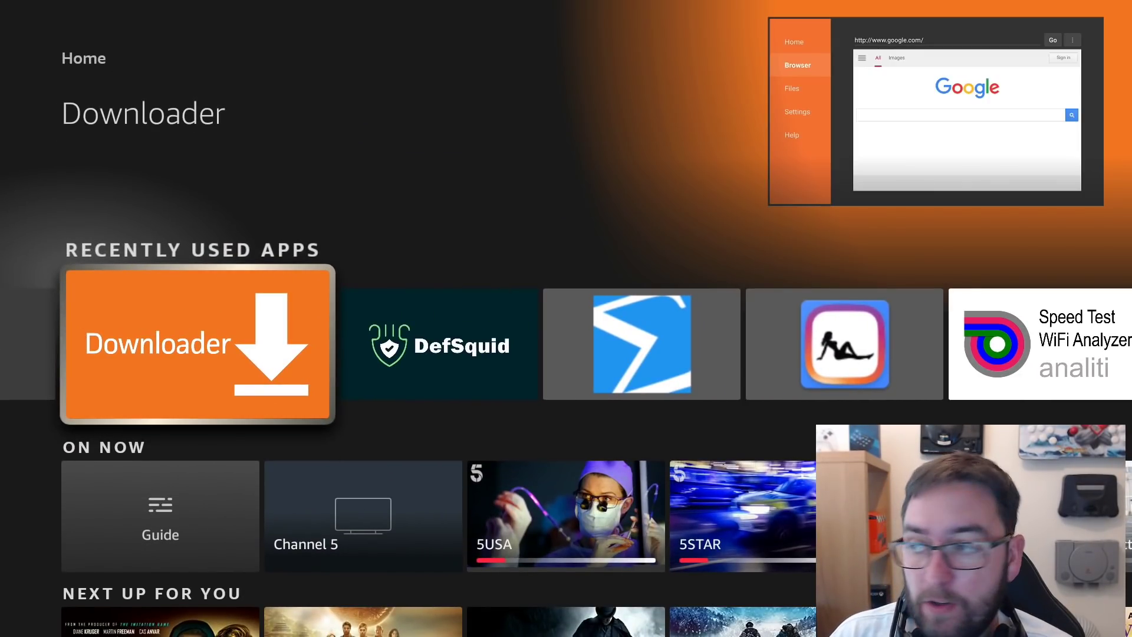
pyautogui.press('Left')
pyautogui.press('Up')
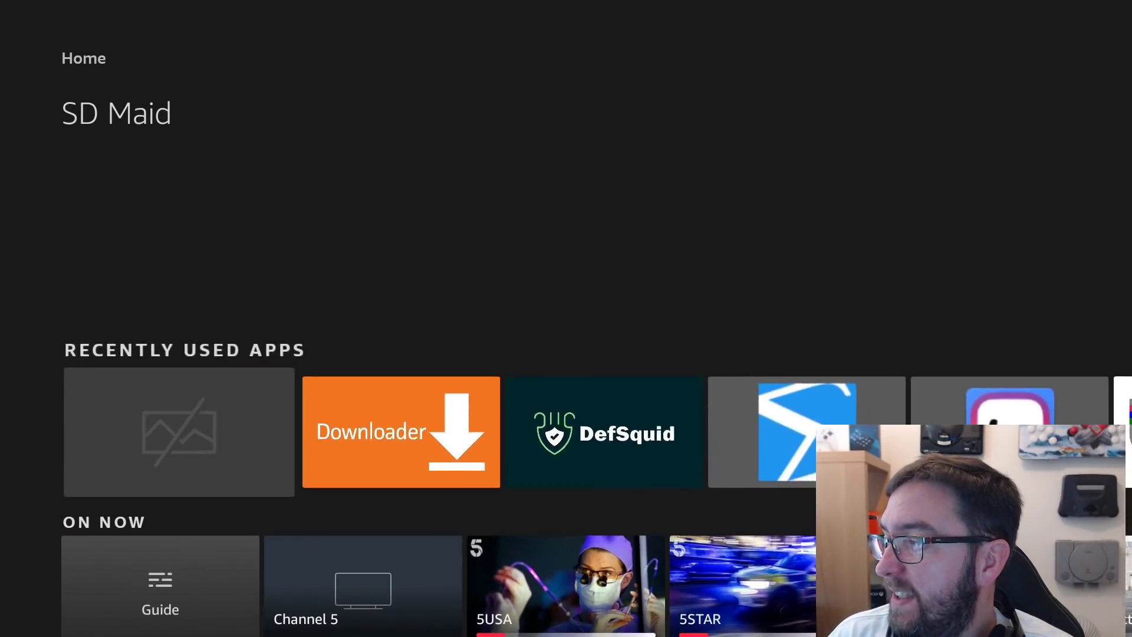
pyautogui.press('Right')
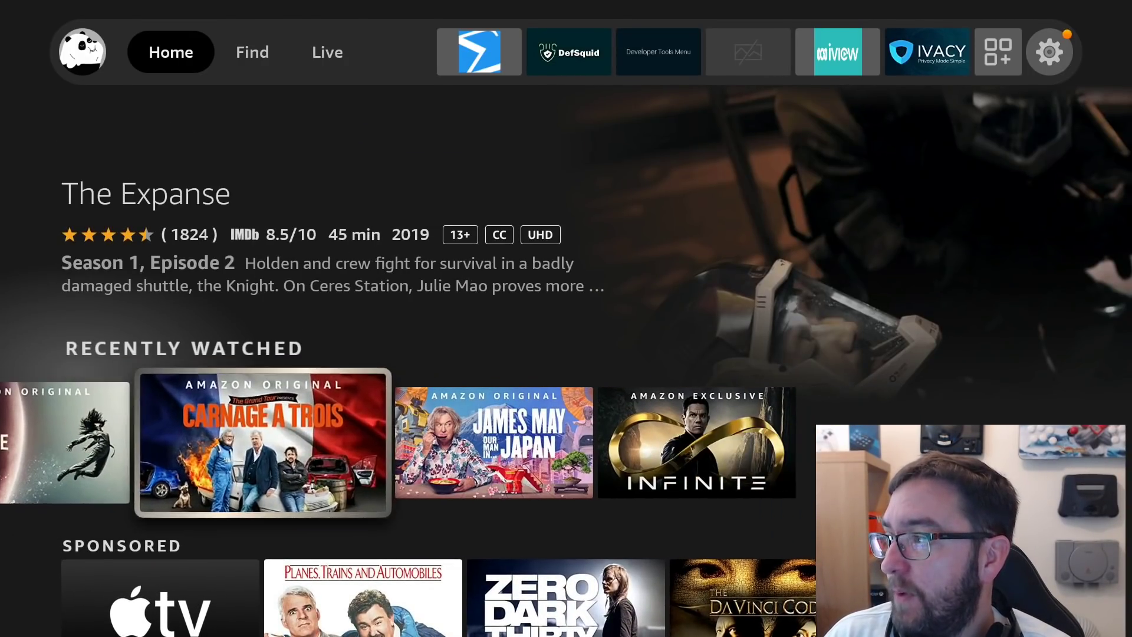
pyautogui.press('Up')
# - Use the Fire TV search, starting with the letter D, to find and open the Downloader app
pyautogui.press('Right')
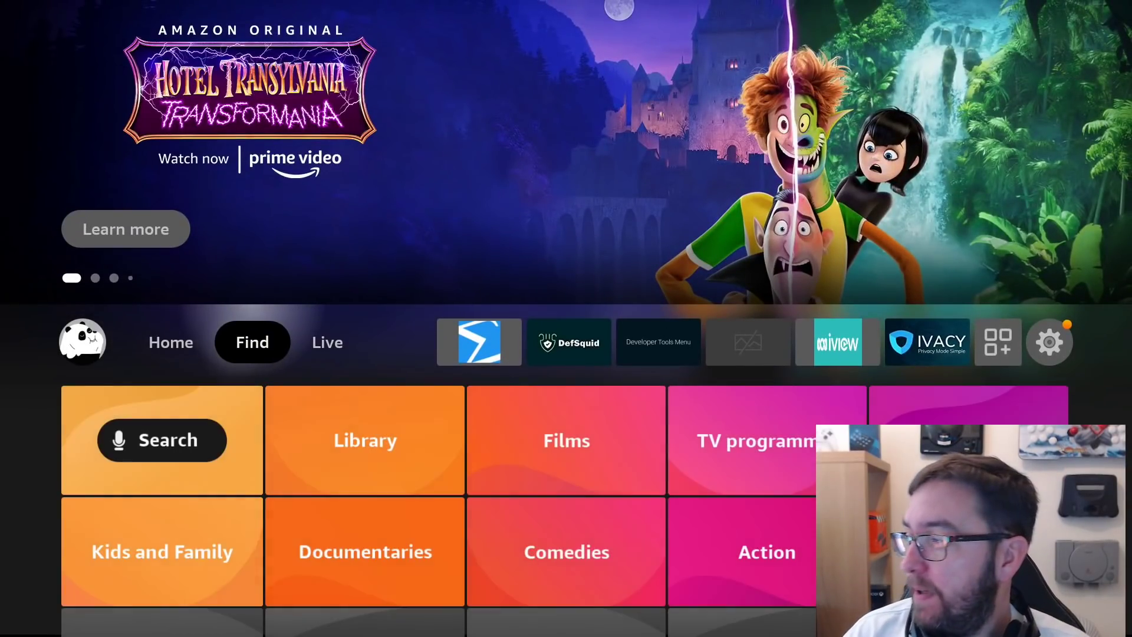
pyautogui.press('Down')
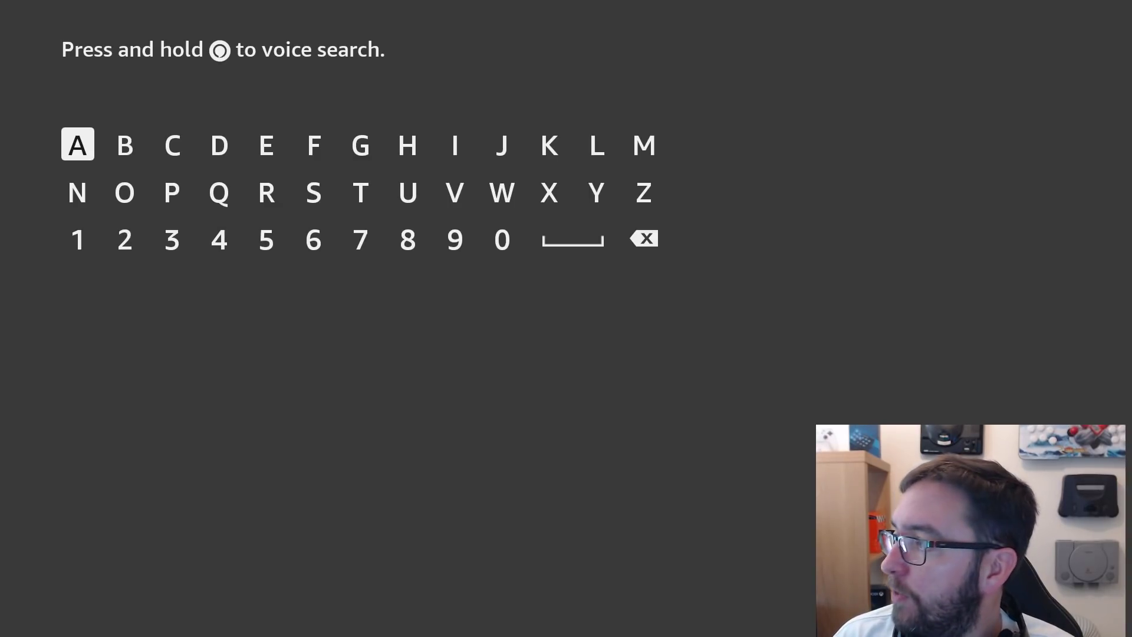
pyautogui.press('Right')
pyautogui.press('Right')
pyautogui.press('Right')
pyautogui.press('Return')
pyautogui.press('Down')
pyautogui.press('Left')
pyautogui.press('Left')
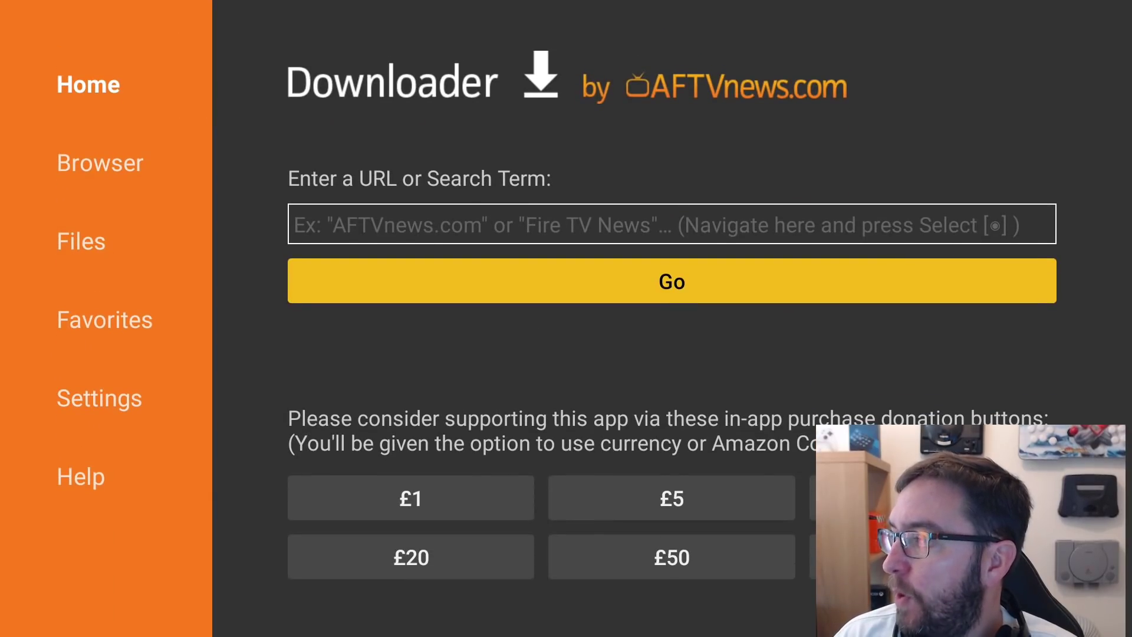
# - Delete fast-task-killer.apk from Downloader's stored files and confirm the deletion
pyautogui.press('Left')
pyautogui.press('Up')
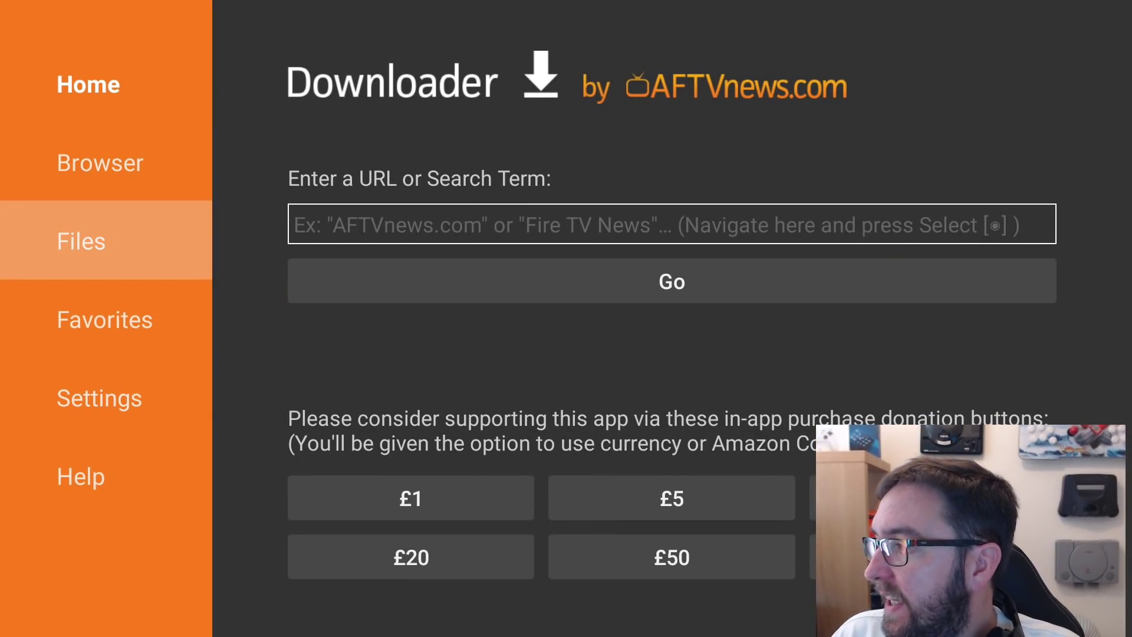
pyautogui.press('Return')
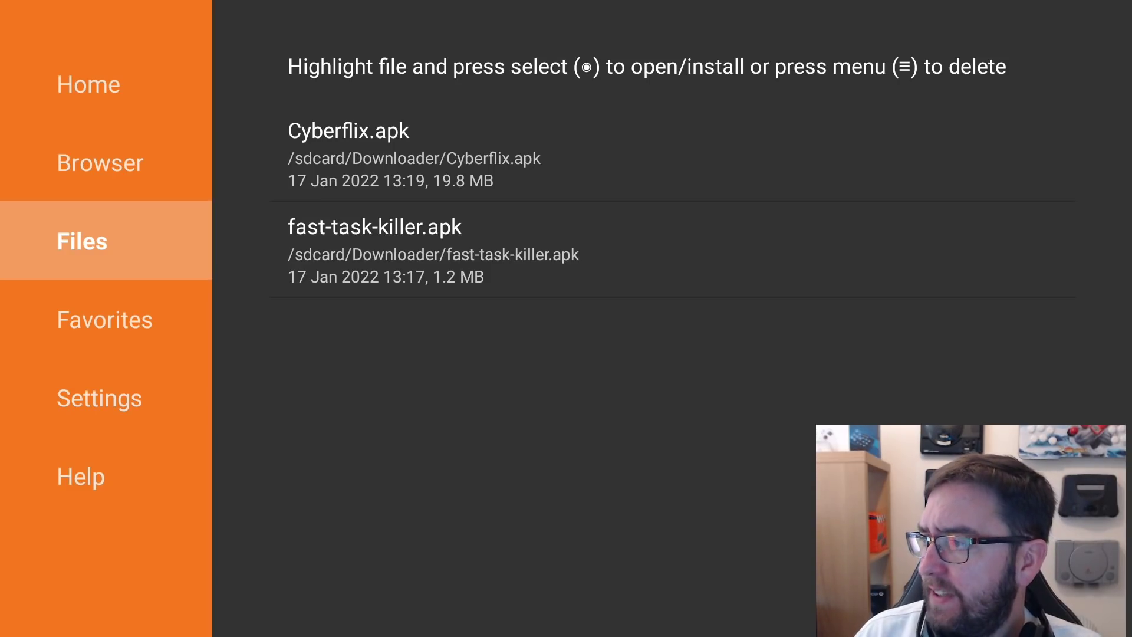
pyautogui.press('Right')
pyautogui.press('Up')
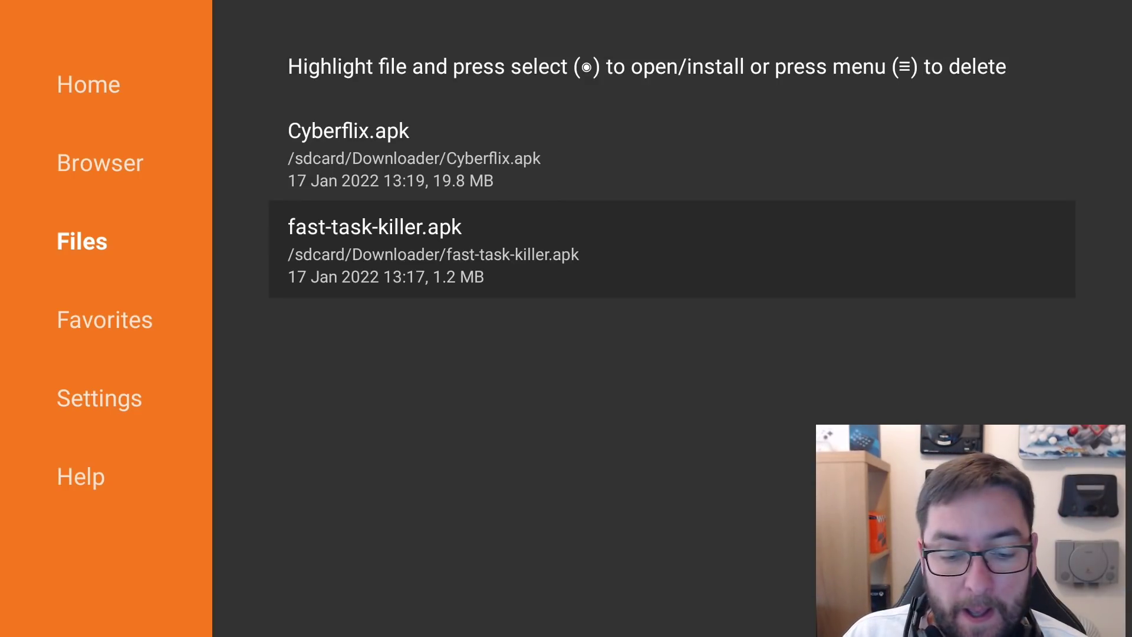
pyautogui.press('Menu')
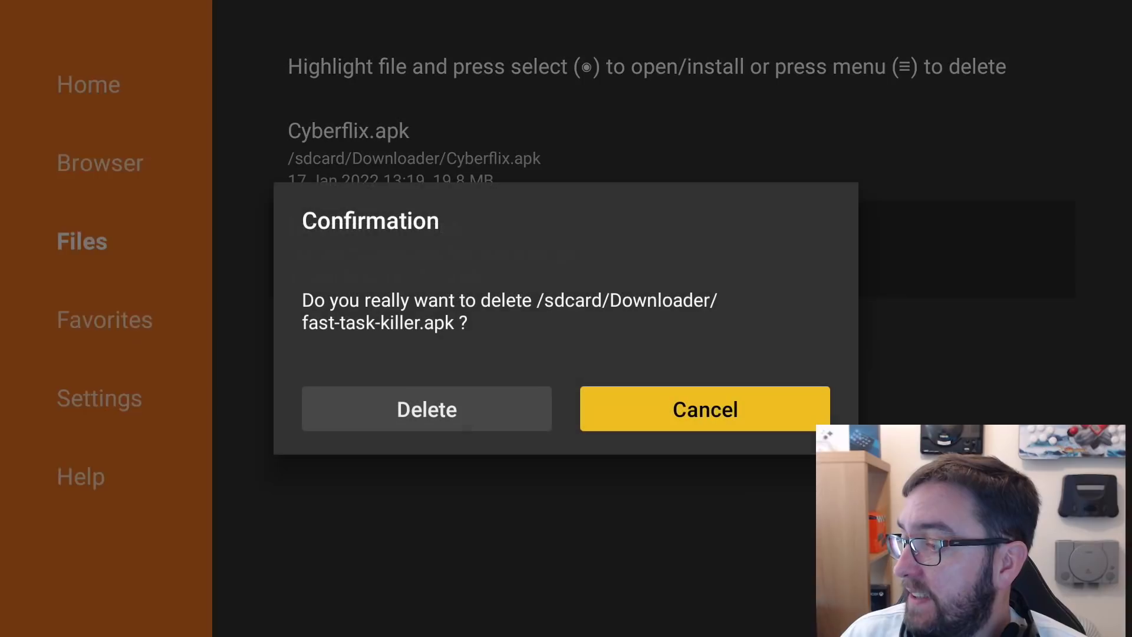
pyautogui.press('Left')
pyautogui.press('Return')
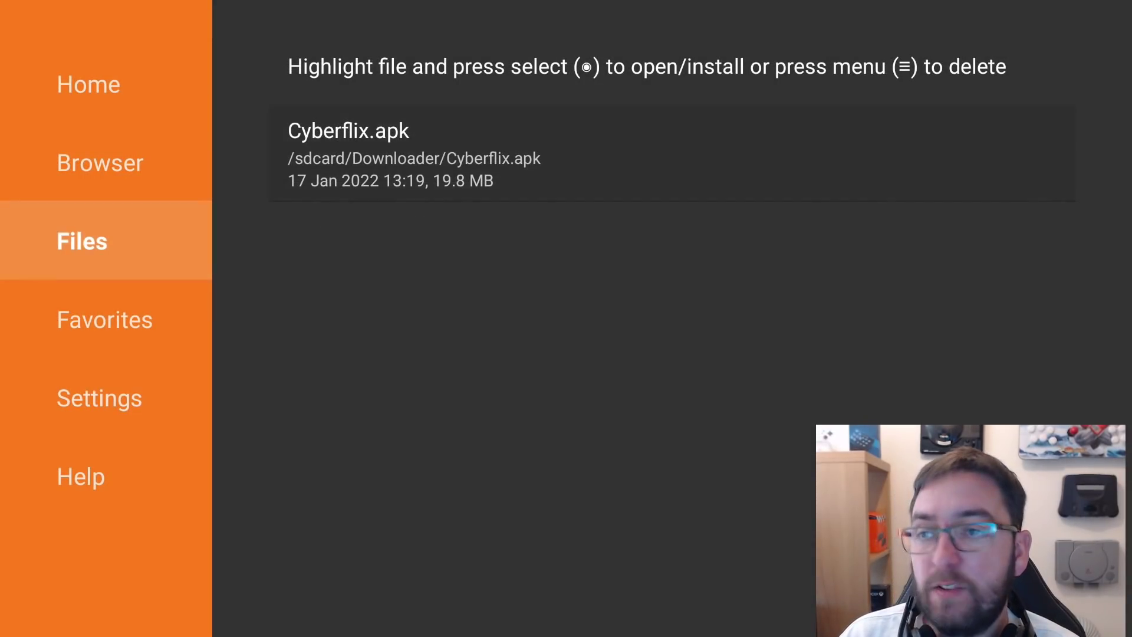
# - Delete Cyberflix.apk from Downloader's stored files and confirm the deletion
pyautogui.press('Menu')
pyautogui.press('Left')
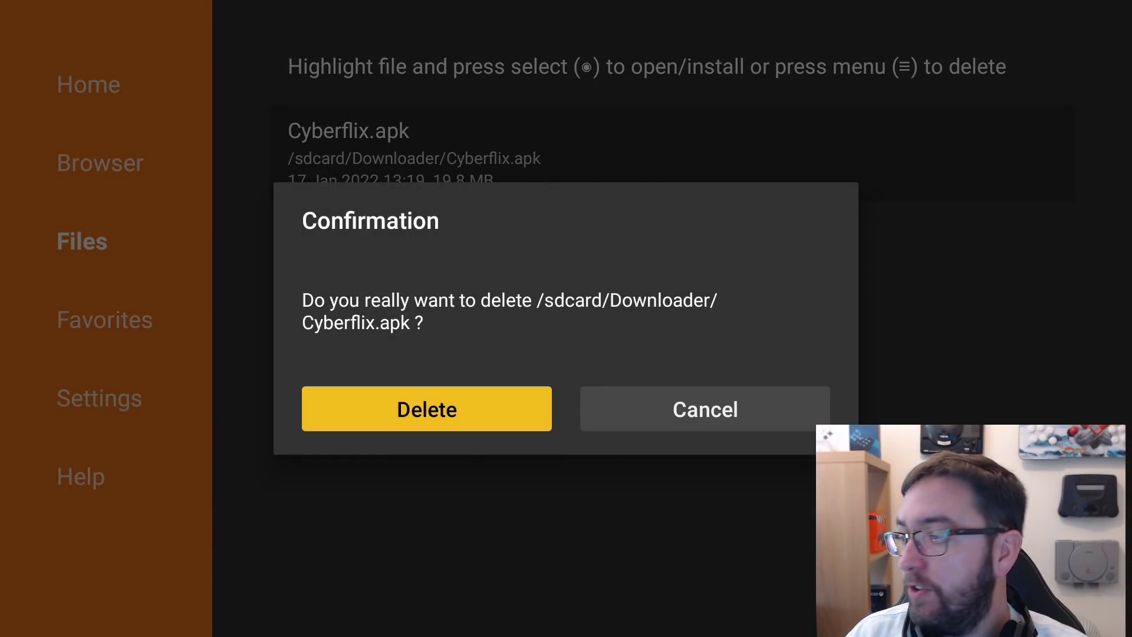
pyautogui.press('Return')
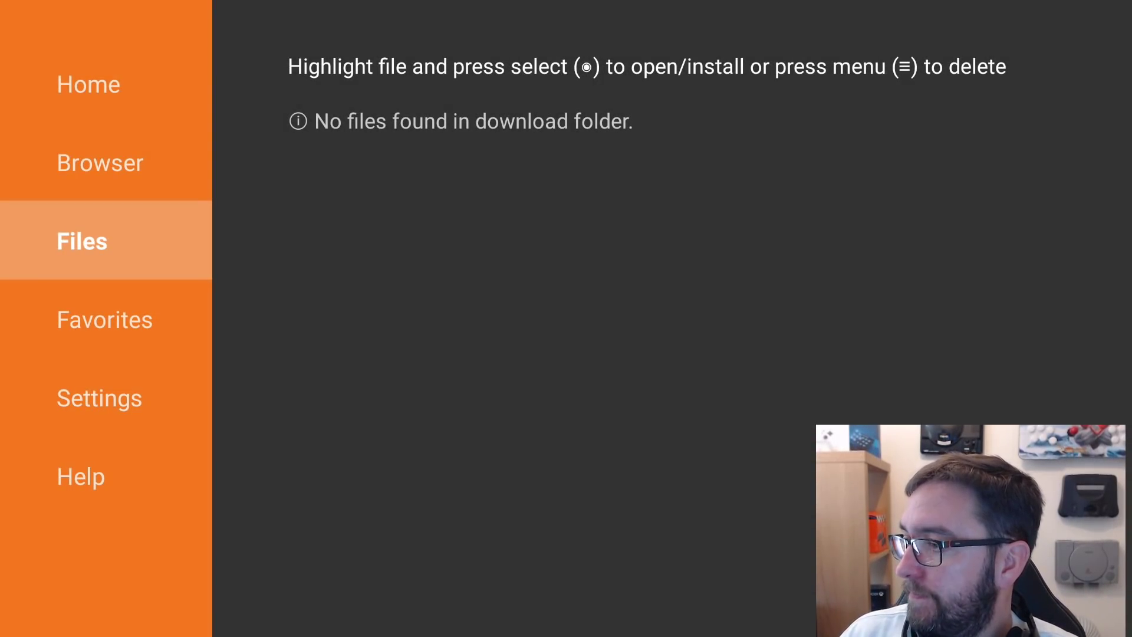
# - Leave Downloader for the Fire TV home screen and go to the device settings
pyautogui.press('Home')
pyautogui.press('Right')
pyautogui.press('Right')
pyautogui.press('Right')
pyautogui.press('Right')
pyautogui.press('Right')
pyautogui.press('Right')
pyautogui.press('Right')
pyautogui.press('Right')
pyautogui.press('Right')
pyautogui.press('Right')
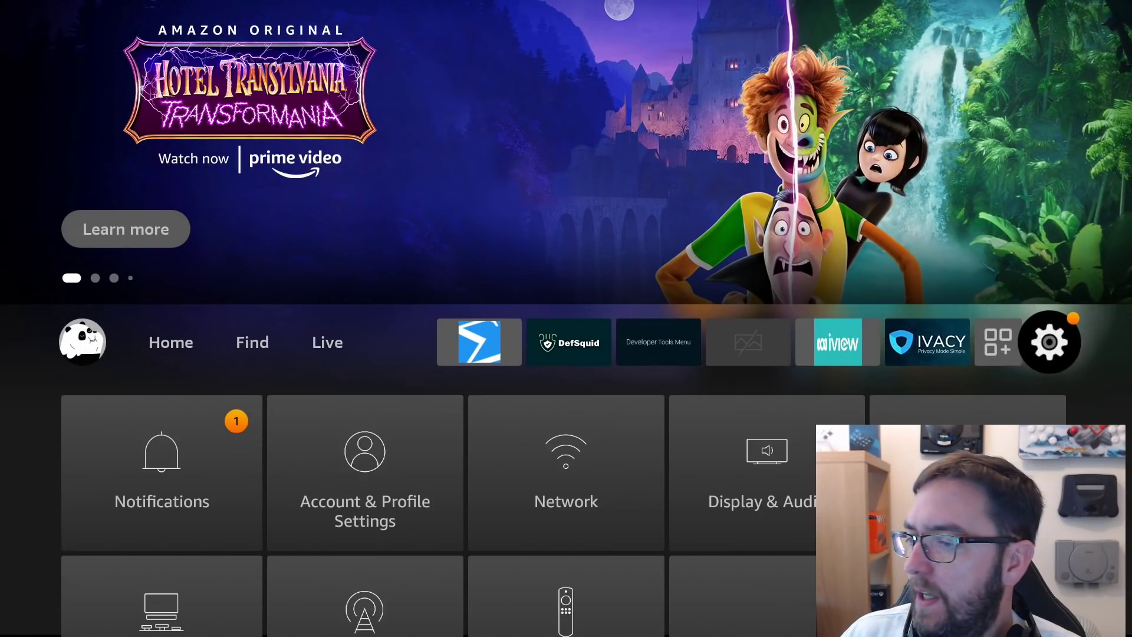
# - Open the Manage Installed Applications list from the Applications settings
pyautogui.press('Down')
pyautogui.press('Right')
pyautogui.press('Right')
pyautogui.press('Right')
pyautogui.press('Right')
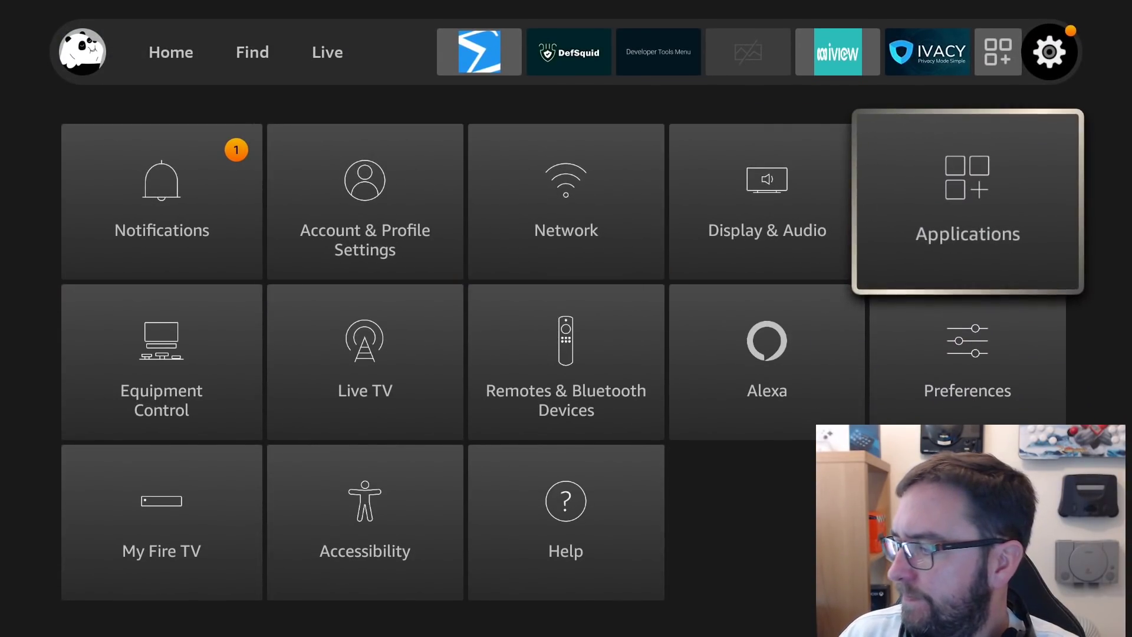
pyautogui.press('Return')
pyautogui.press('Down')
pyautogui.press('Down')
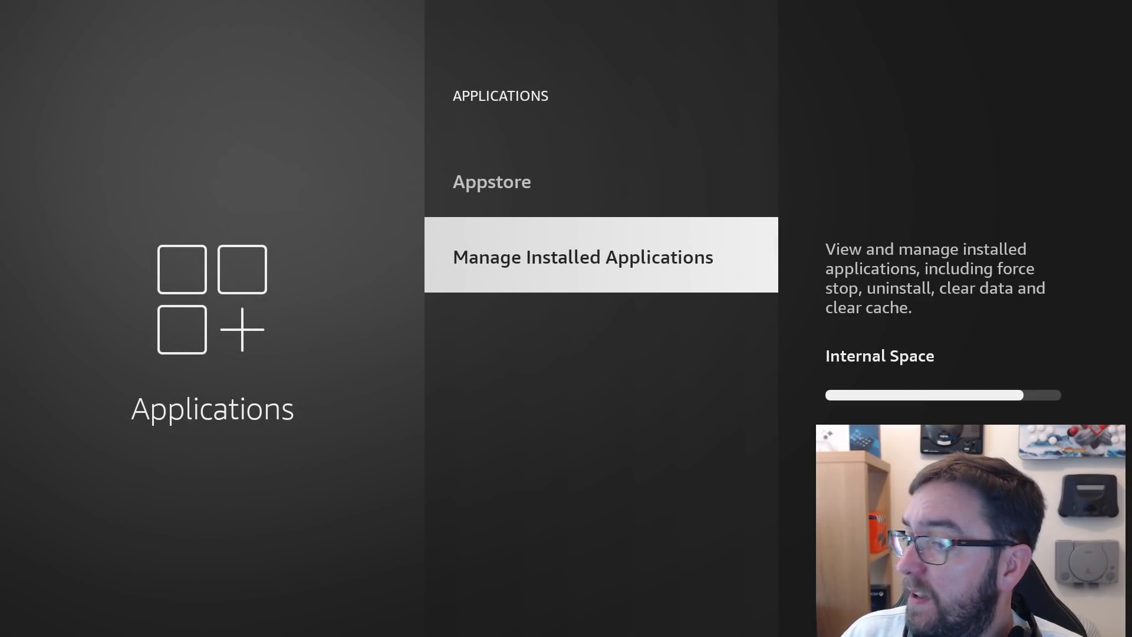
pyautogui.press('Return')
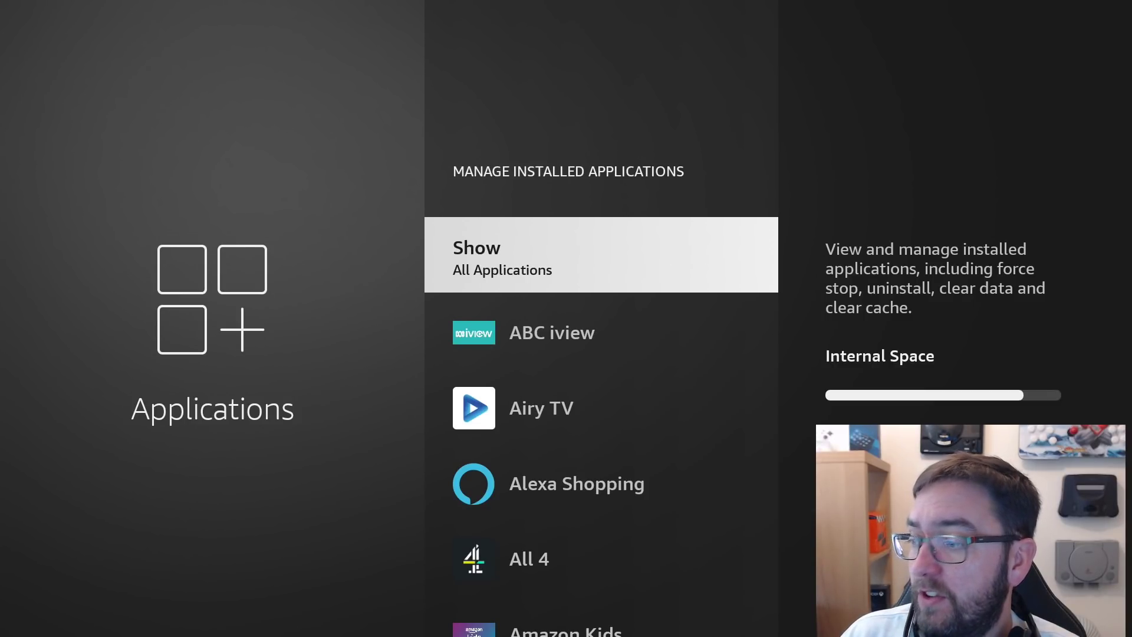
# - Examine the storage used by the first installed apps in the list, from ABC iview through analiti
pyautogui.press('Down')
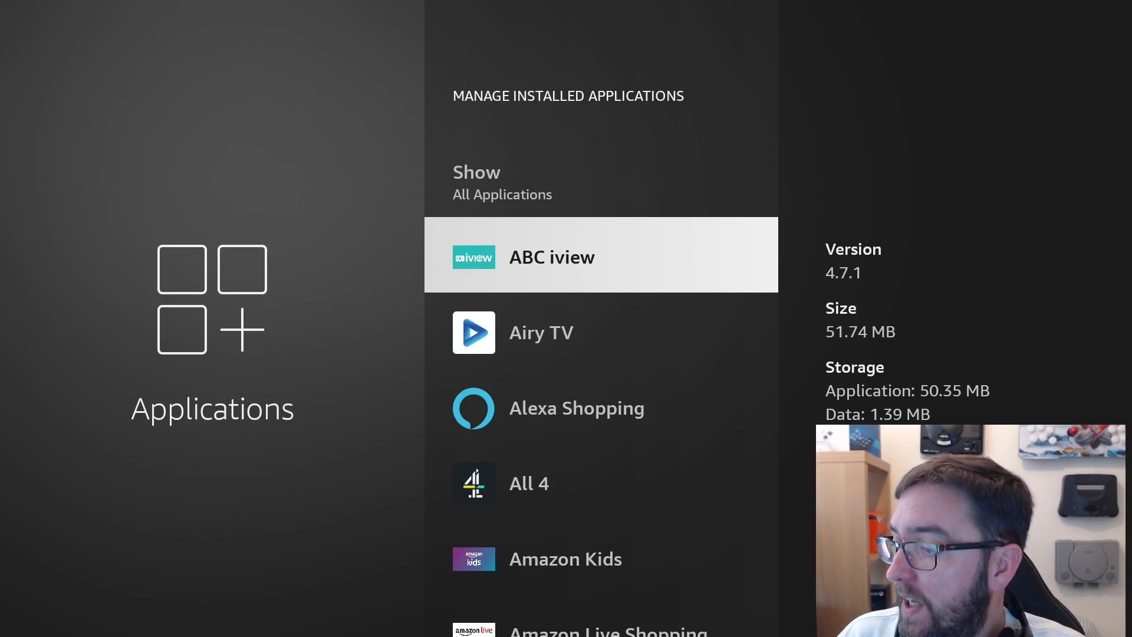
pyautogui.press('Down')
pyautogui.press('Up')
pyautogui.press('Down')
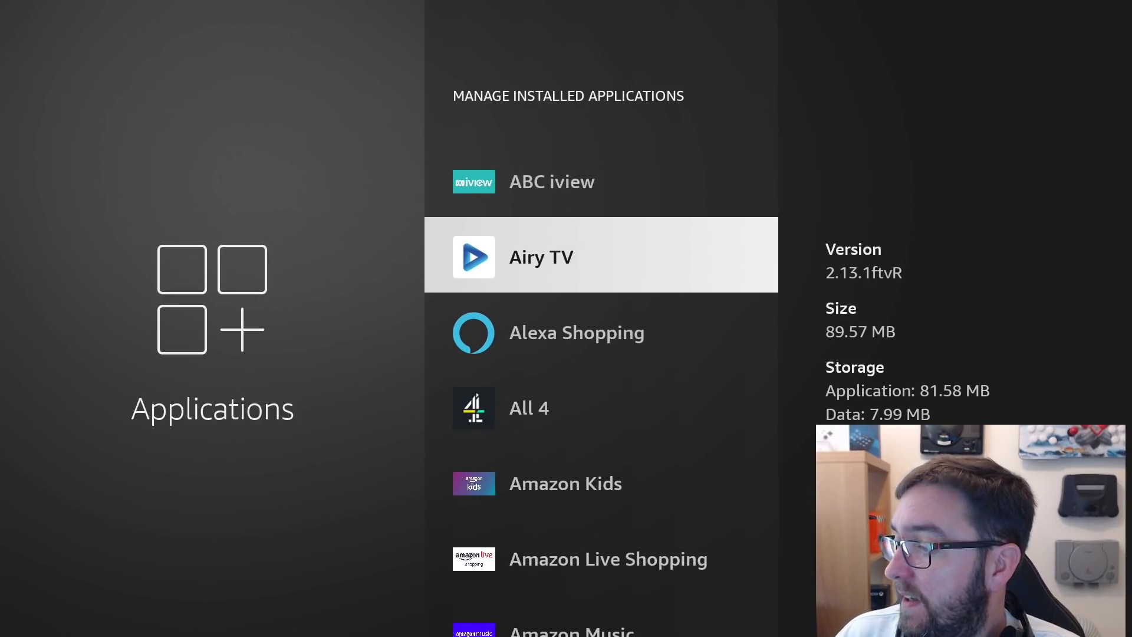
pyautogui.press('Down')
pyautogui.press('Down')
pyautogui.press('Down')
pyautogui.press('Down')
pyautogui.press('Down')
pyautogui.press('Down')
pyautogui.press('Down')
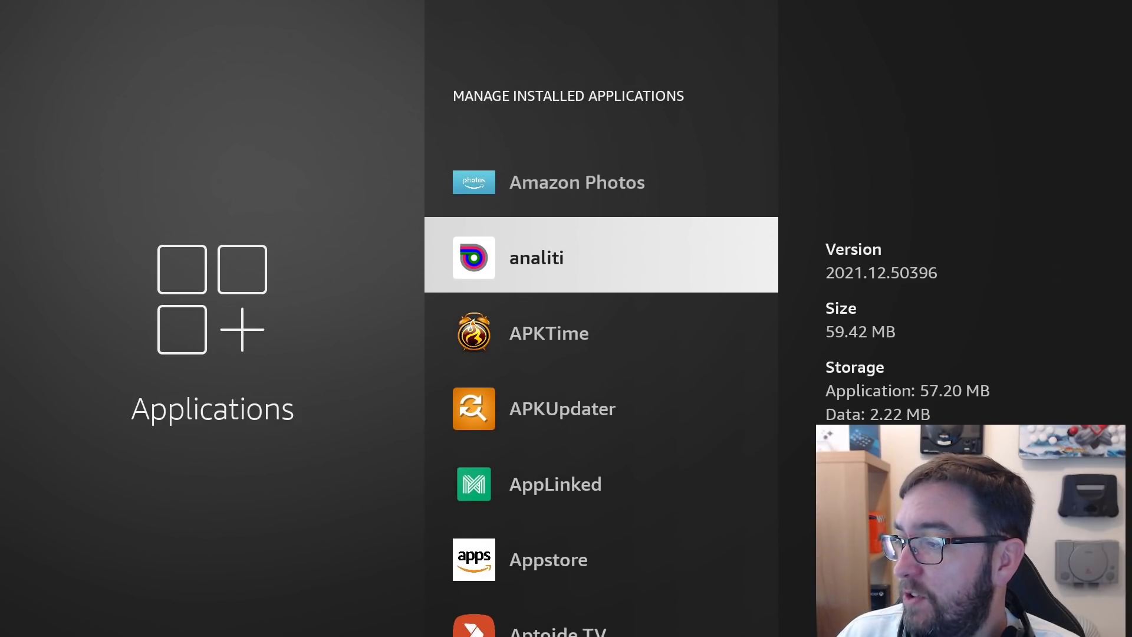
# - Uninstall the AppLinked app and confirm its removal
pyautogui.press('Down')
pyautogui.press('Down')
pyautogui.press('Down')
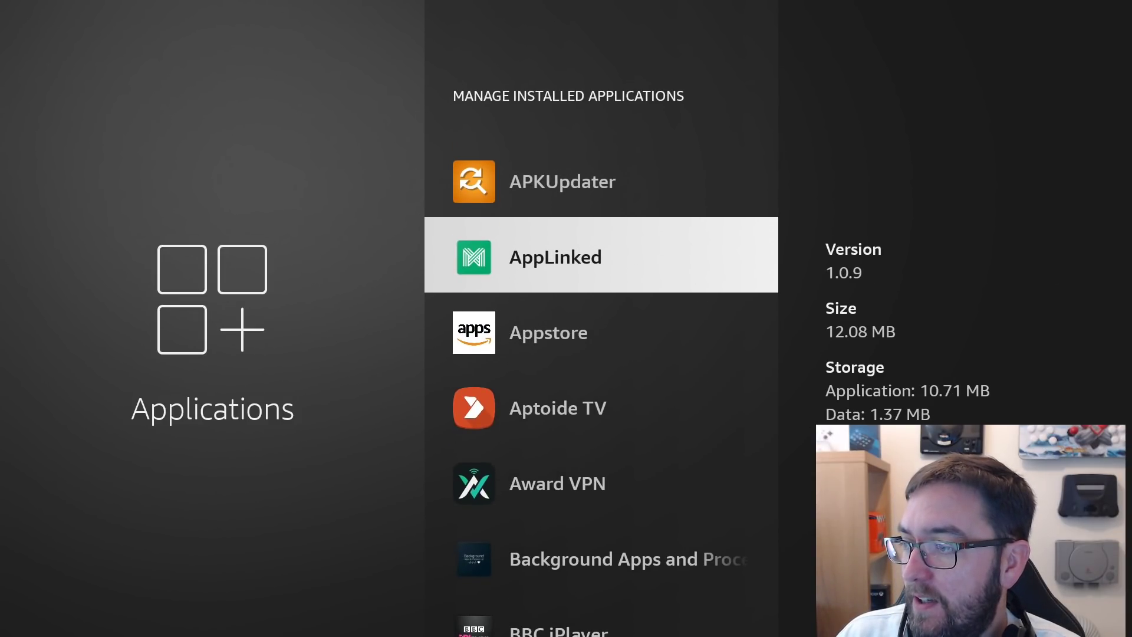
pyautogui.press('Return')
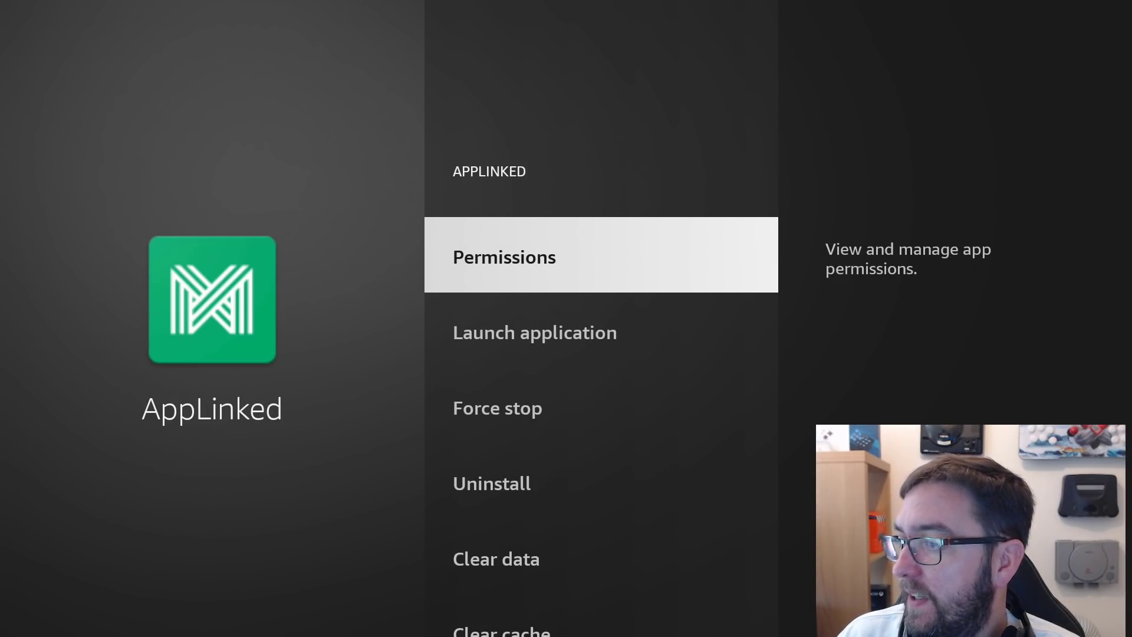
pyautogui.press('Down')
pyautogui.press('Down')
pyautogui.press('Down')
pyautogui.press('Return')
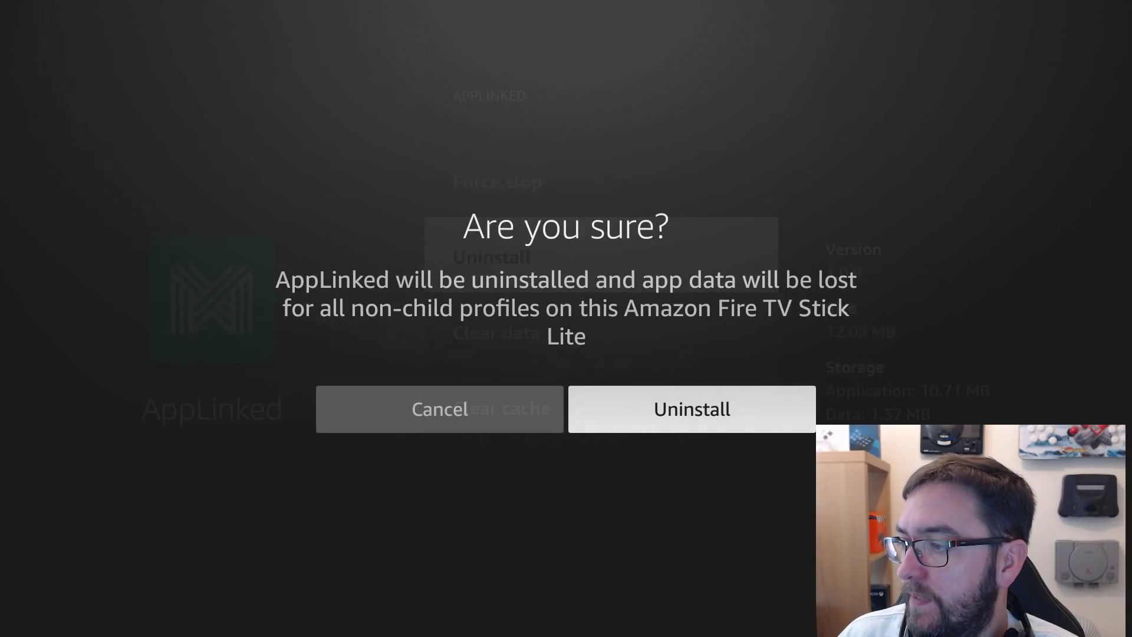
pyautogui.press('Return')
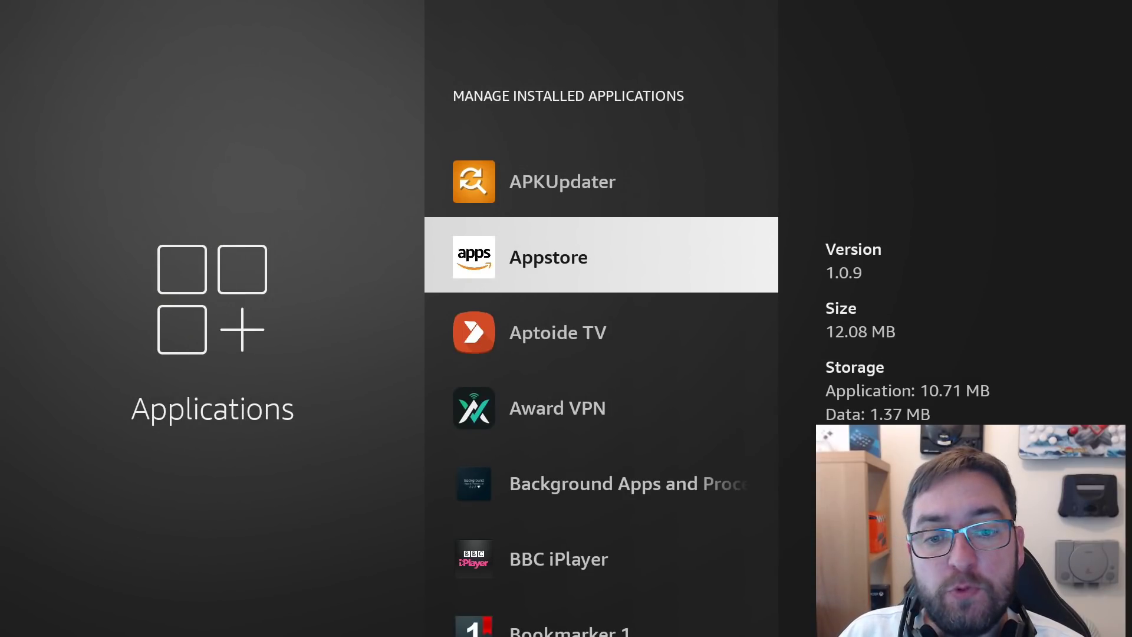
# - Look further through the installed apps and their sizes for another app that is not needed
pyautogui.press('Down')
pyautogui.press('Down')
pyautogui.press('Down')
pyautogui.press('Down')
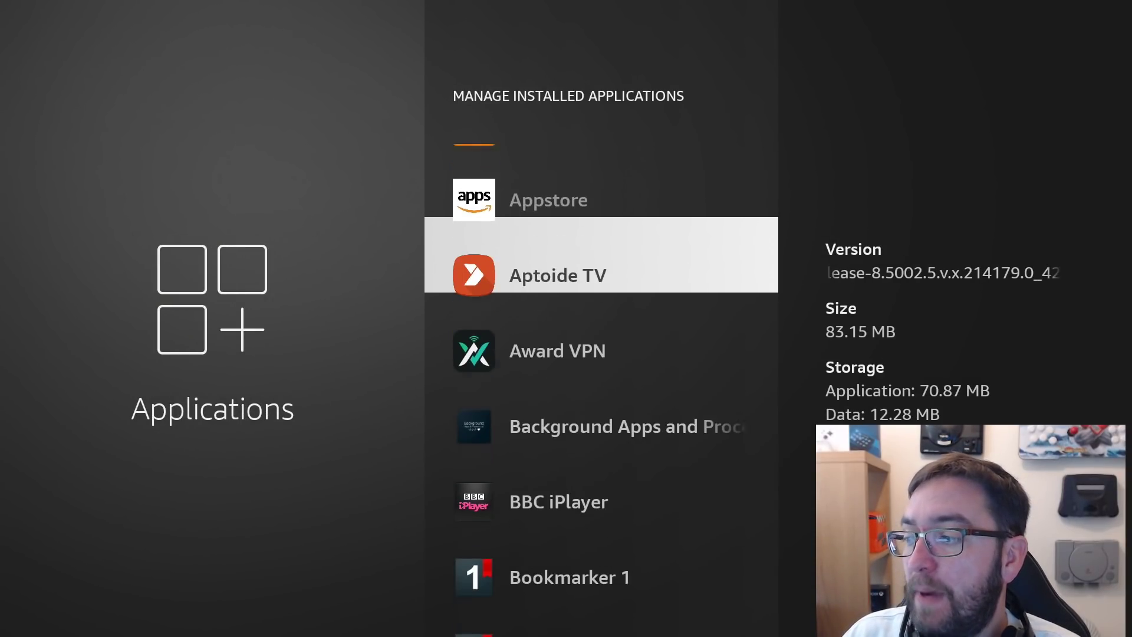
pyautogui.press('Down')
pyautogui.press('Down')
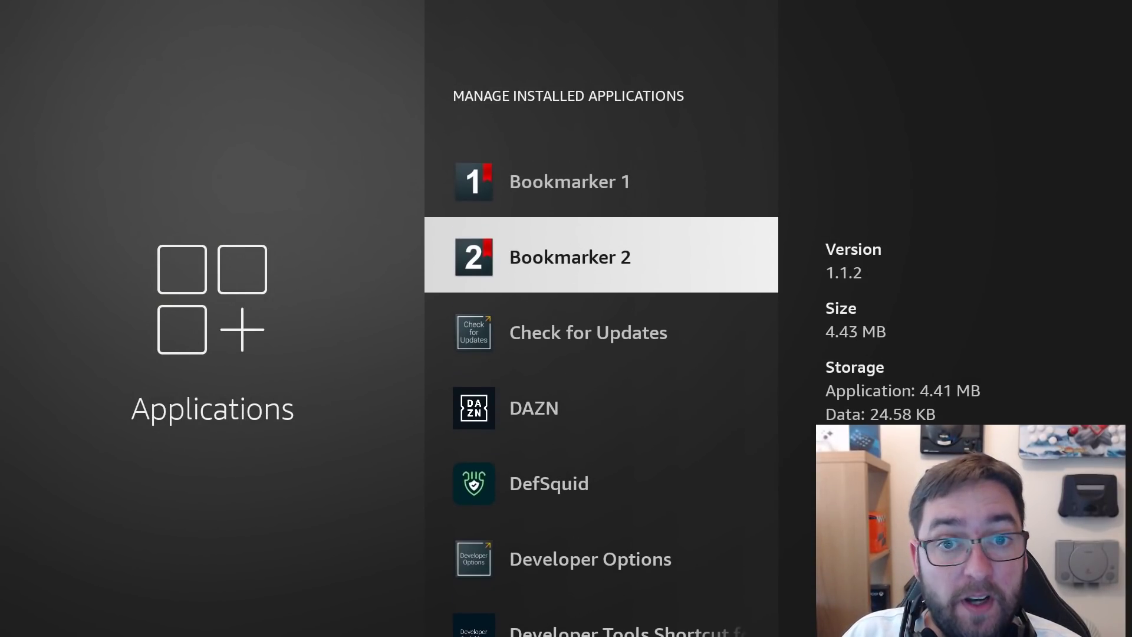
pyautogui.press('Down')
pyautogui.press('Down')
pyautogui.press('Down')
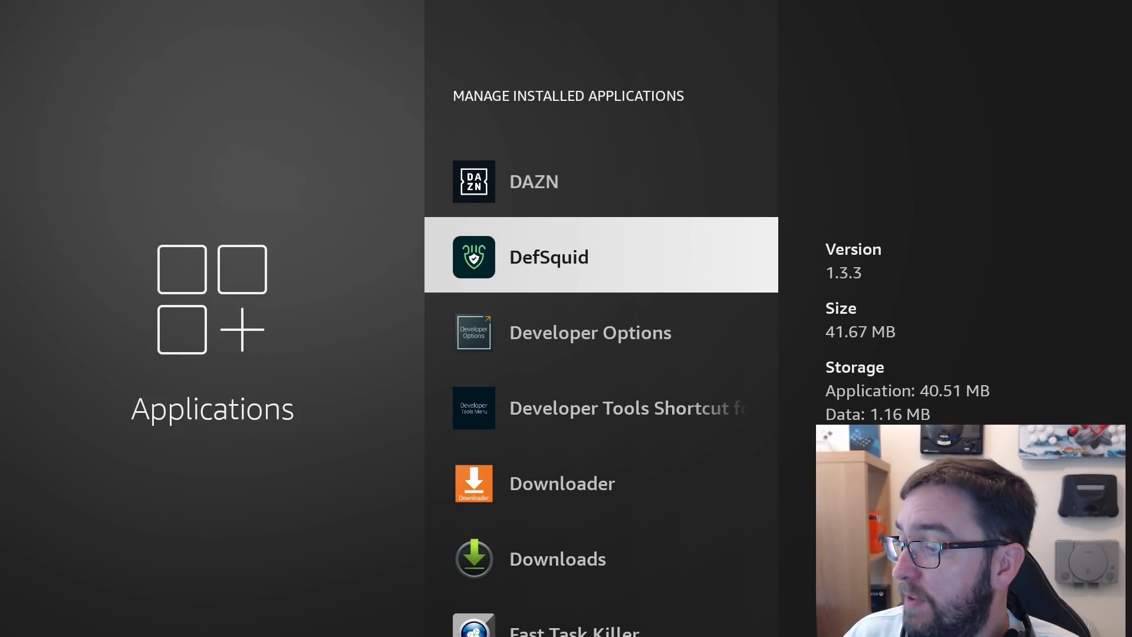
pyautogui.press('Down')
pyautogui.press('Down')
pyautogui.press('Down')
pyautogui.press('Down')
pyautogui.press('Down')
pyautogui.press('Down')
pyautogui.press('Down')
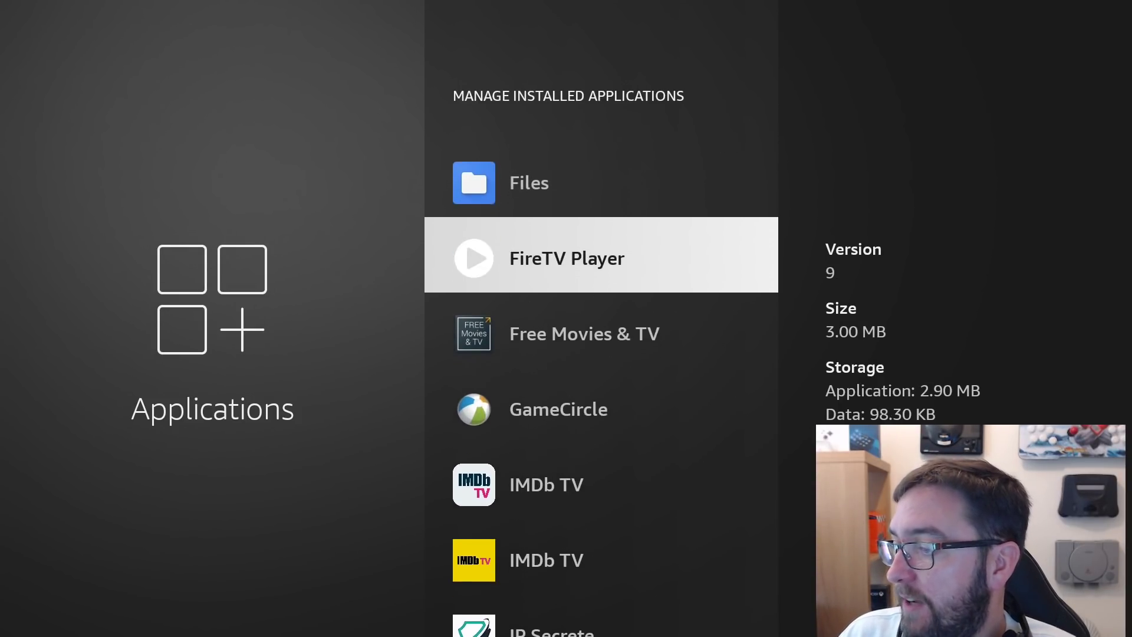
pyautogui.press('Down')
pyautogui.press('Down')
pyautogui.press('Down')
pyautogui.press('Down')
pyautogui.press('Down')
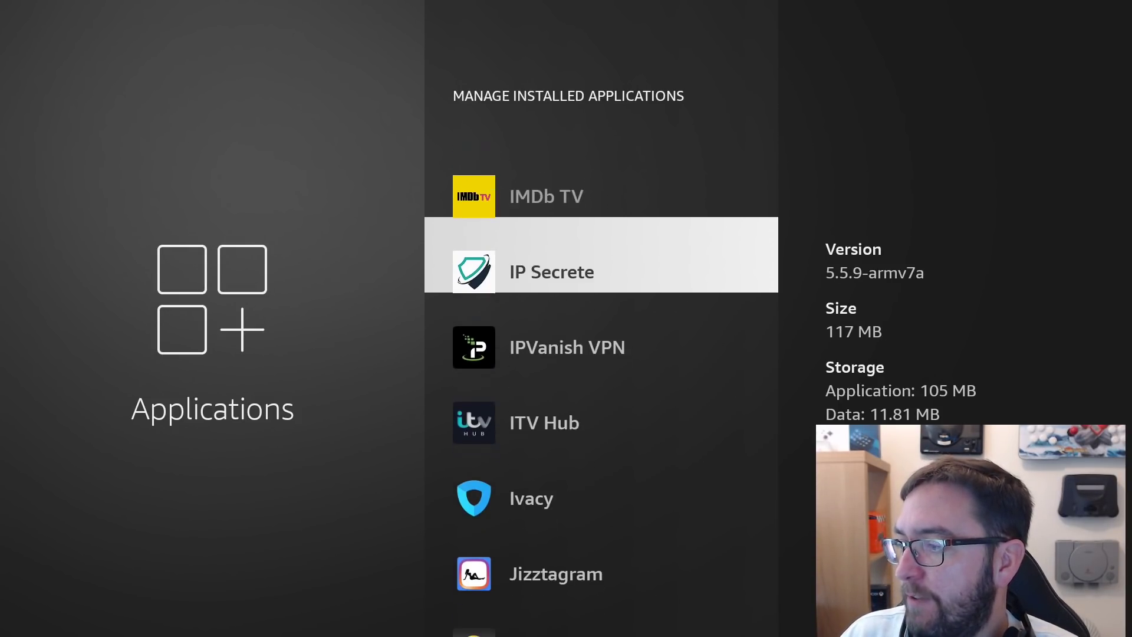
# - Uninstall the KlowdTV app and confirm its removal
pyautogui.press('Down')
pyautogui.press('Down')
pyautogui.press('Down')
pyautogui.press('Down')
pyautogui.press('Down')
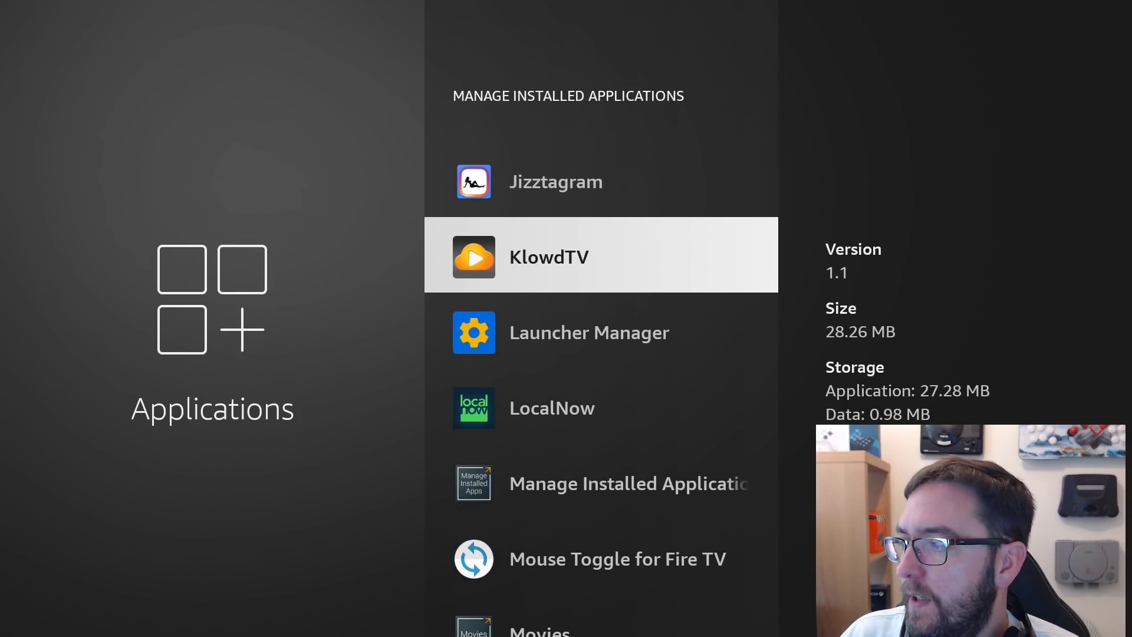
pyautogui.press('Return')
pyautogui.press('Down')
pyautogui.press('Down')
pyautogui.press('Down')
pyautogui.press('Return')
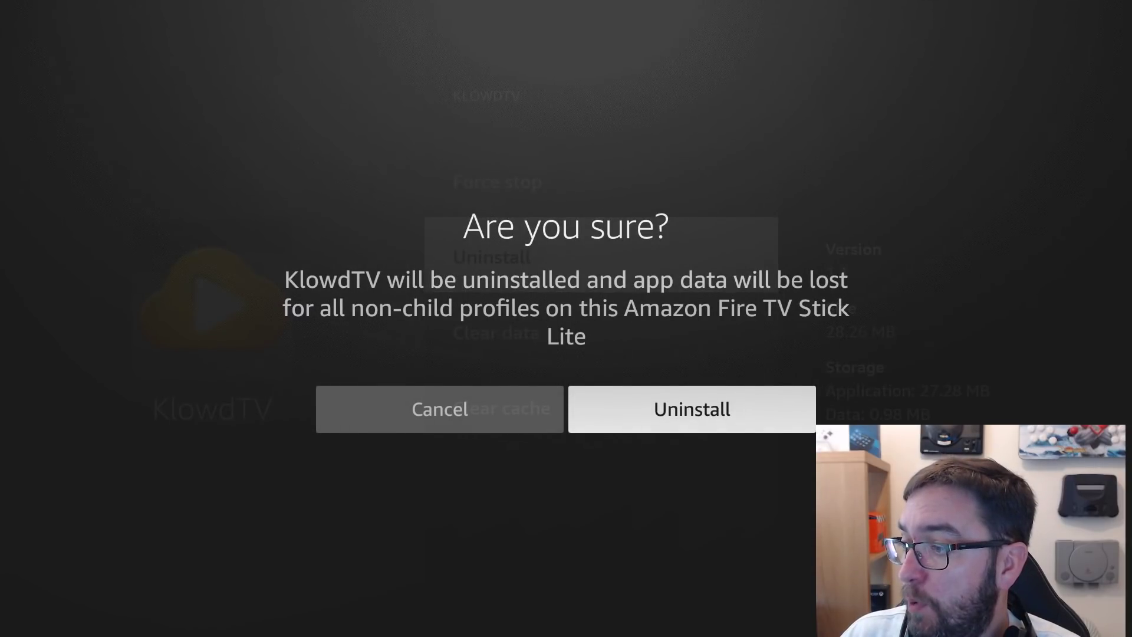
pyautogui.press('Return')
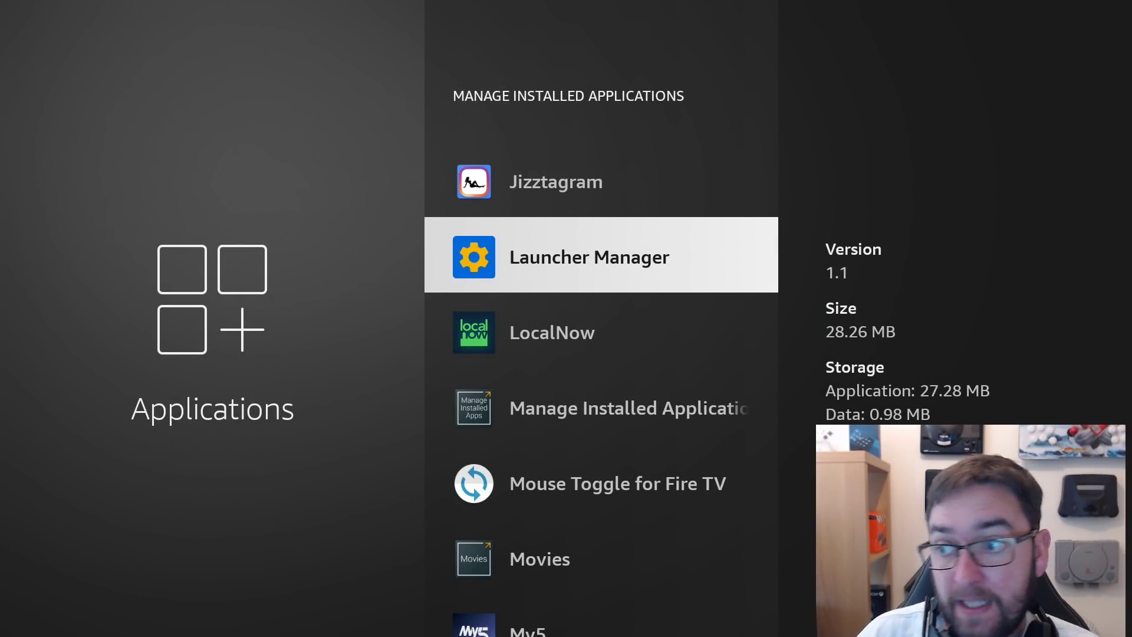
# - Return from the installed apps list to the home screen and bring up the Fire TV settings again
pyautogui.press('Home')
pyautogui.press('Right')
pyautogui.press('Right')
pyautogui.press('Right')
pyautogui.press('Right')
pyautogui.press('Right')
pyautogui.press('Right')
pyautogui.press('Right')
pyautogui.press('Right')
pyautogui.press('Right')
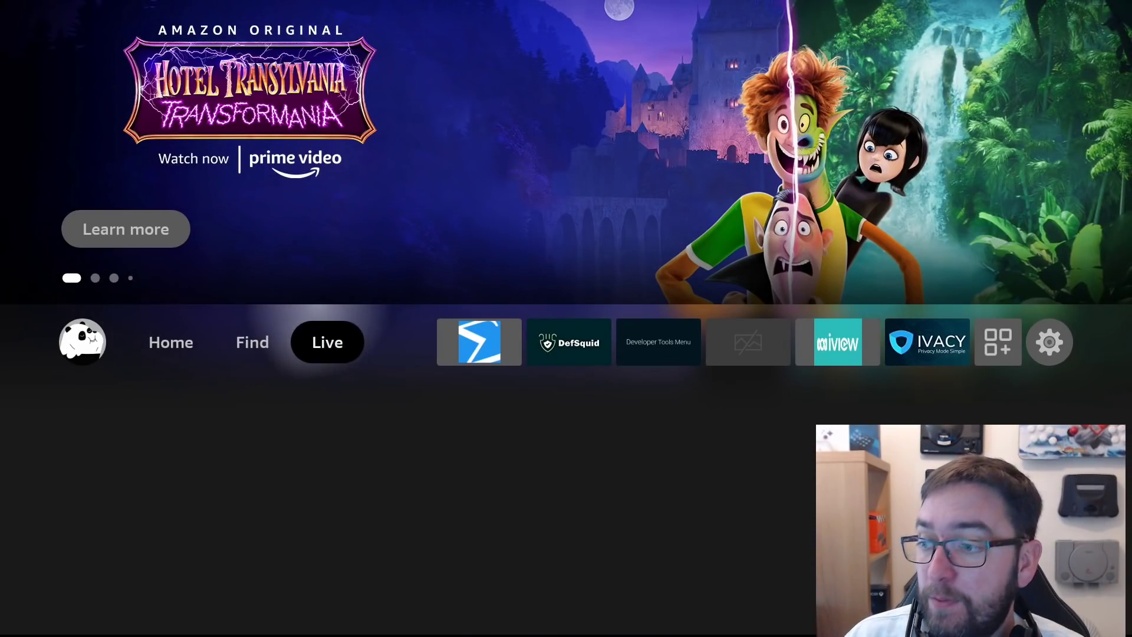
pyautogui.press('Right')
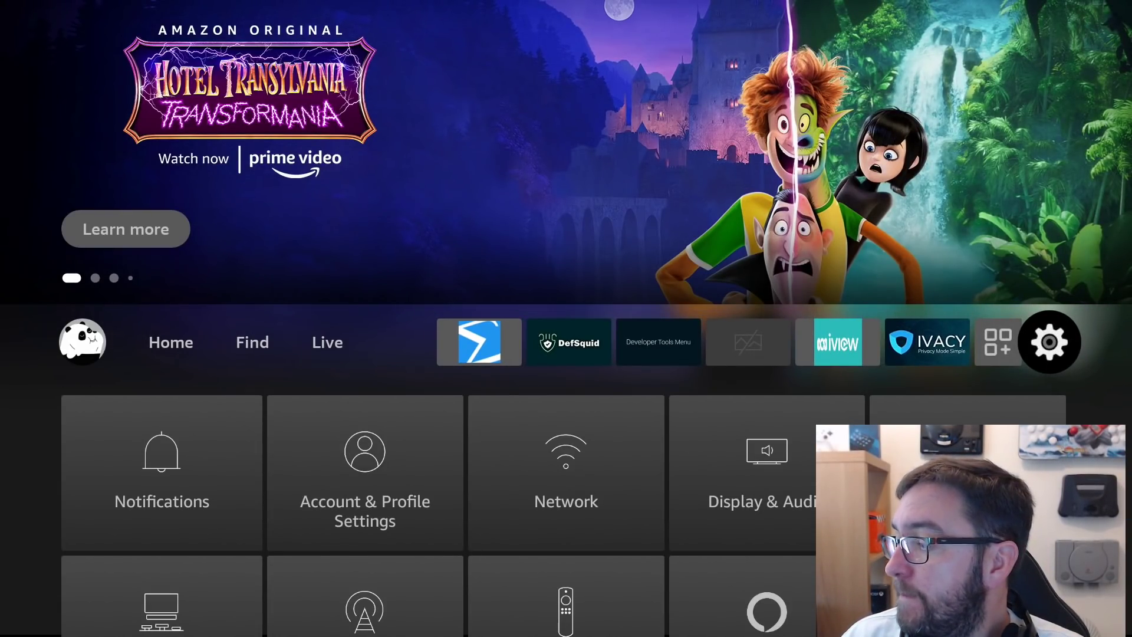
# - Open Install unknown apps in My Fire TV's Developer Options and check whether Downloader is allowed to install apps
pyautogui.press('Down')
pyautogui.press('Down')
pyautogui.press('Down')
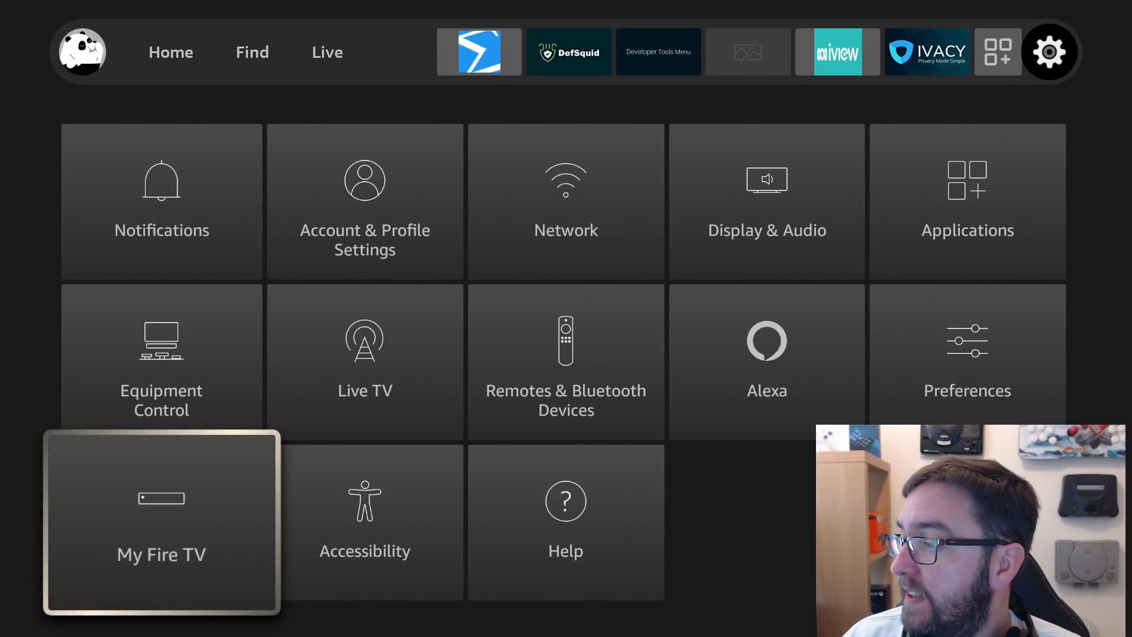
pyautogui.press('Return')
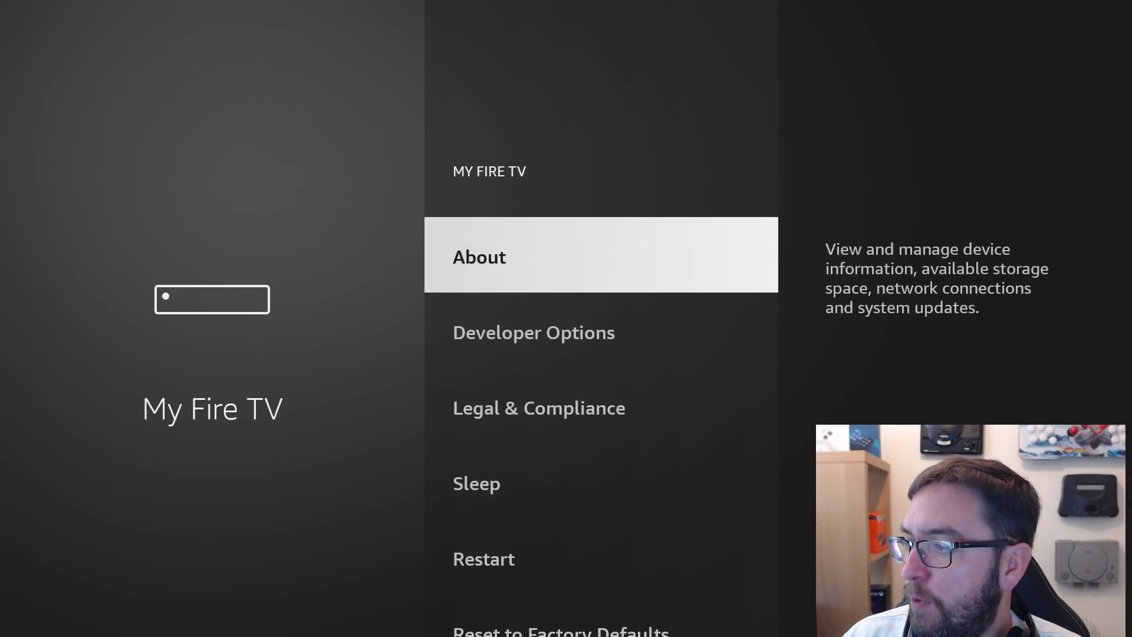
pyautogui.press('Down')
pyautogui.press('Return')
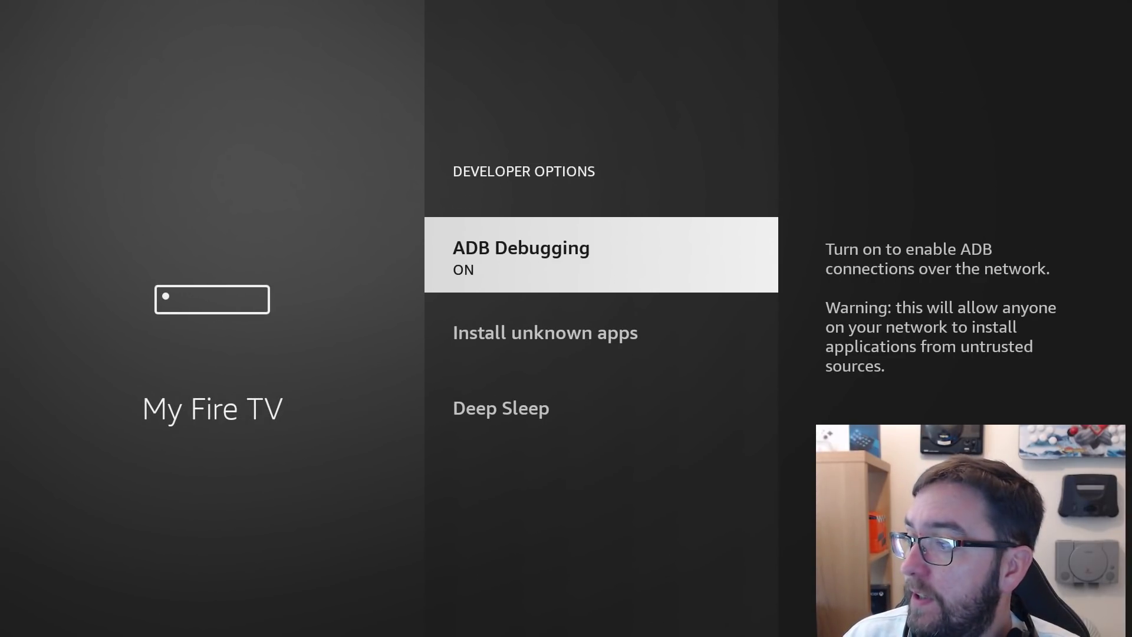
pyautogui.press('Down')
pyautogui.press('Return')
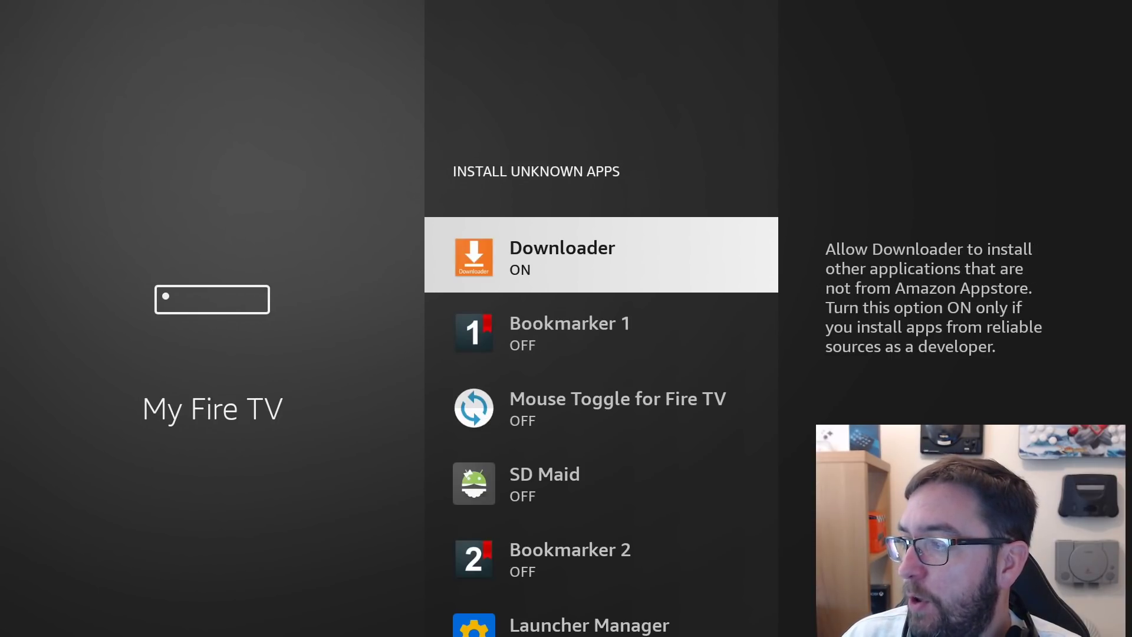
pyautogui.press('Down')
pyautogui.press('Down')
pyautogui.press('Up')
pyautogui.press('Up')
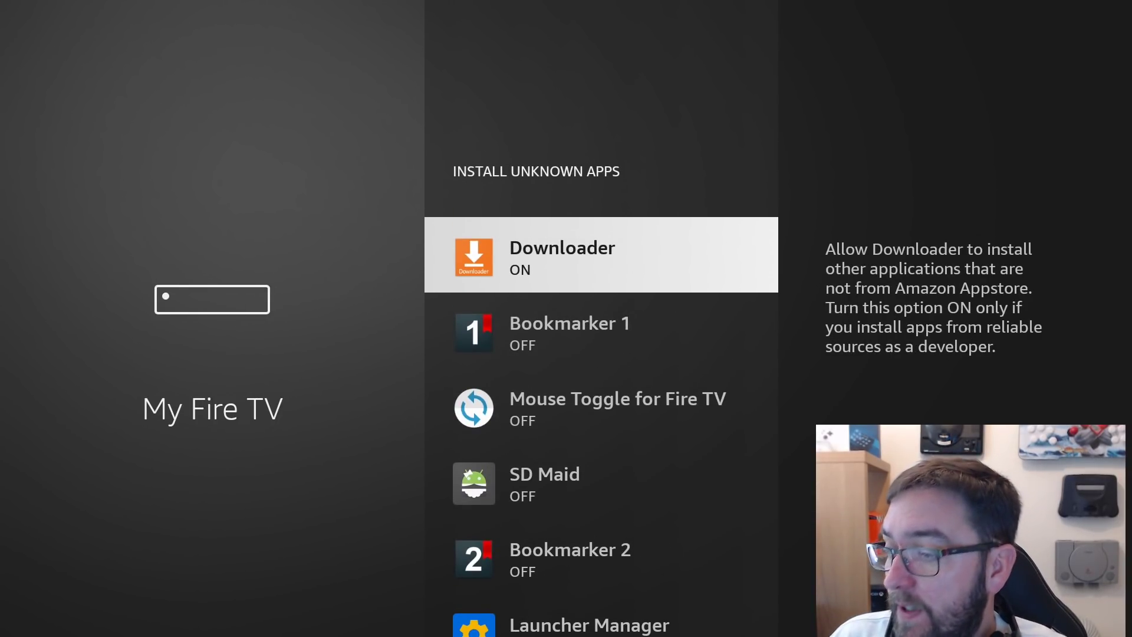
# - Go back to the home screen, open the Downloader app and switch to its Home page
pyautogui.press('Home')
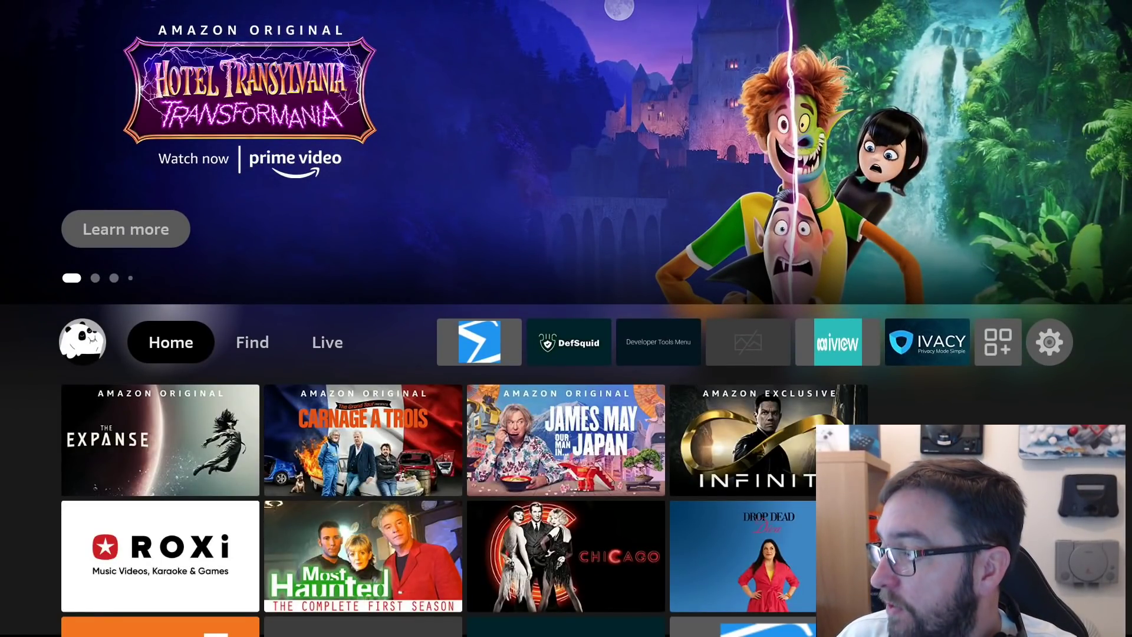
pyautogui.press('Down')
pyautogui.press('Down')
pyautogui.press('Down')
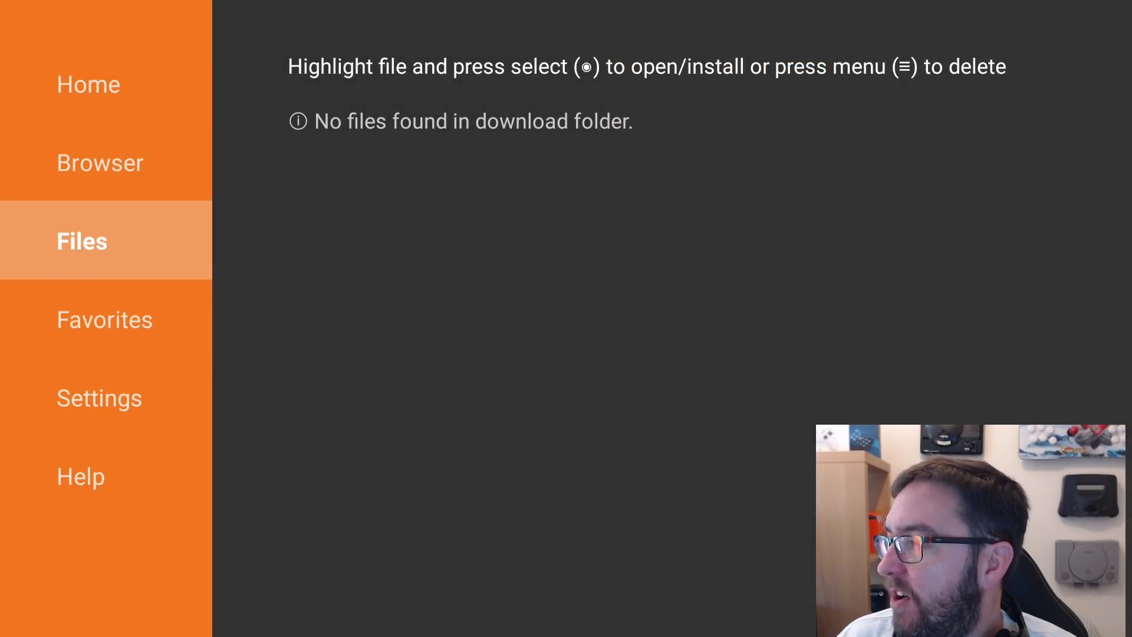
pyautogui.press('Up')
pyautogui.press('Up')
pyautogui.press('Right')
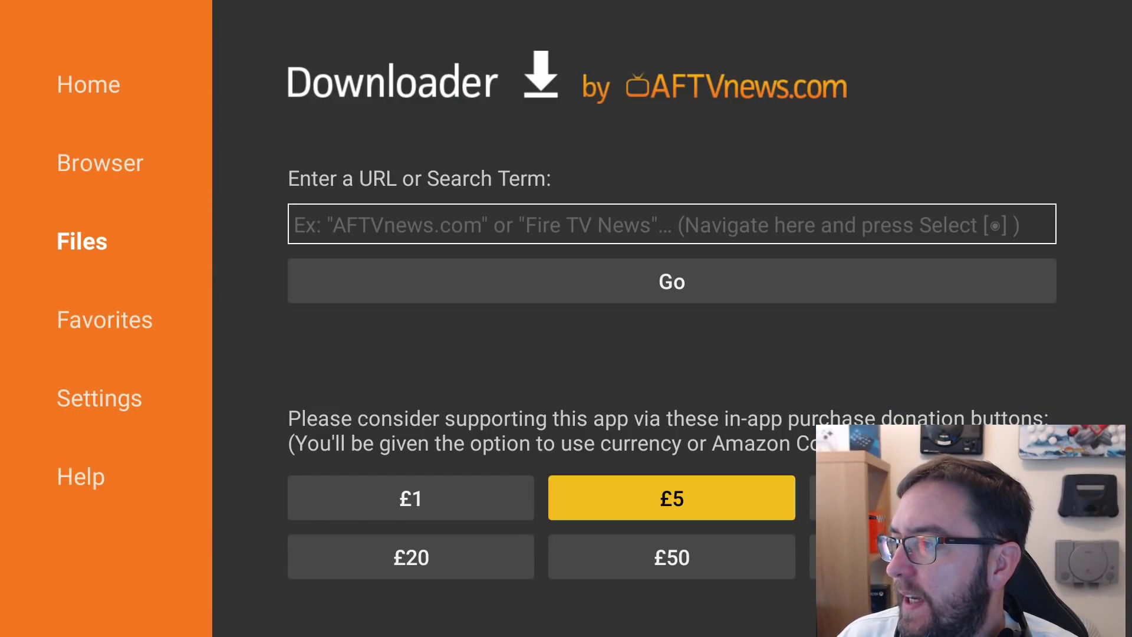
# - Enter the code 75726 as Downloader's URL or search term and load the page it leads to
pyautogui.press('Up')
pyautogui.press('Up')
pyautogui.press('Return')
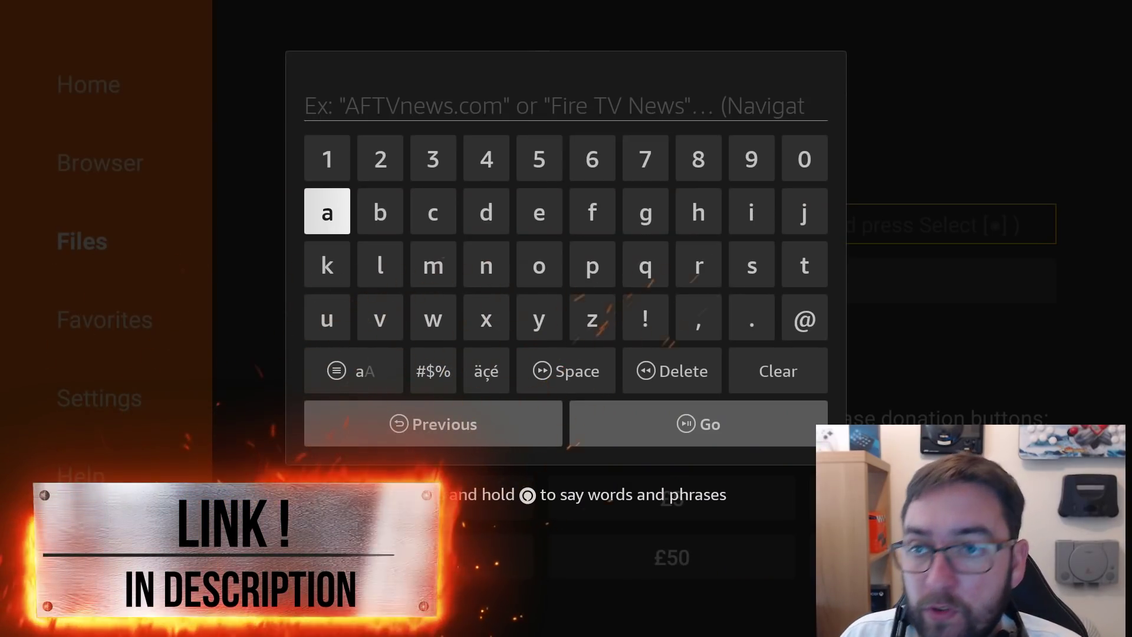
pyautogui.press('Right')
pyautogui.press('Right')
pyautogui.press('Right')
pyautogui.press('Right')
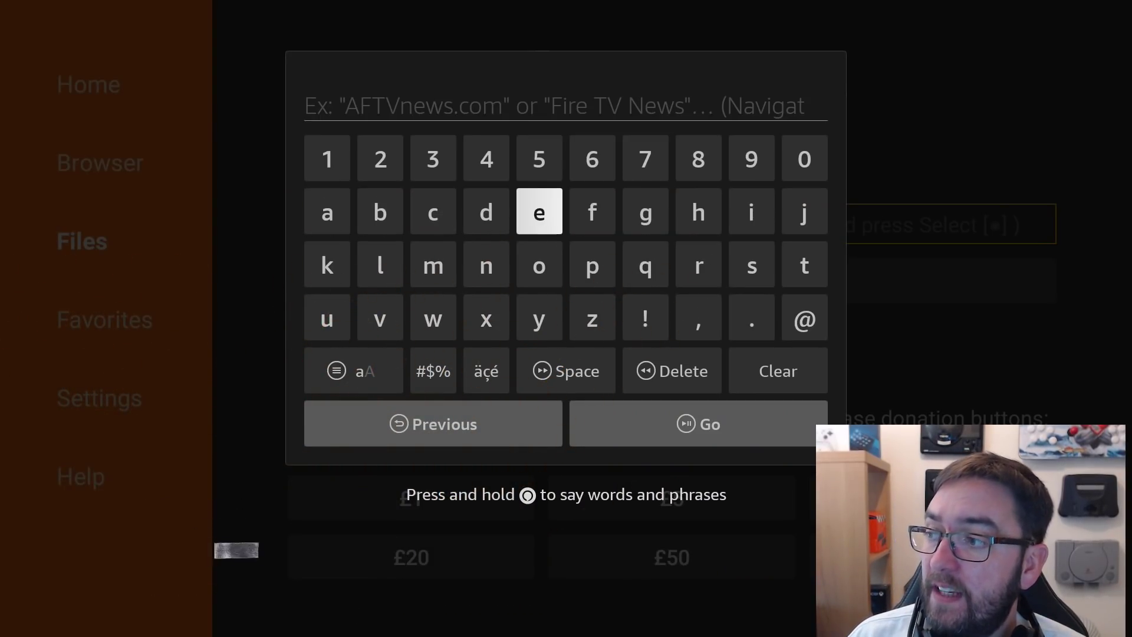
pyautogui.press('Right')
pyautogui.press('Right')
pyautogui.press('Up')
pyautogui.press('Return')
pyautogui.press('Left')
pyautogui.press('Left')
pyautogui.press('Return')
pyautogui.press('Right')
pyautogui.press('Right')
pyautogui.press('Return')
pyautogui.press('Left')
pyautogui.press('Left')
pyautogui.press('Left')
pyautogui.press('Left')
pyautogui.press('Left')
pyautogui.press('Return')
pyautogui.press('Right')
pyautogui.press('Right')
pyautogui.press('Right')
pyautogui.press('Right')
pyautogui.press('Return')
pyautogui.press('Down')
pyautogui.press('Down')
pyautogui.press('Down')
pyautogui.press('Down')
pyautogui.press('Down')
pyautogui.press('Right')
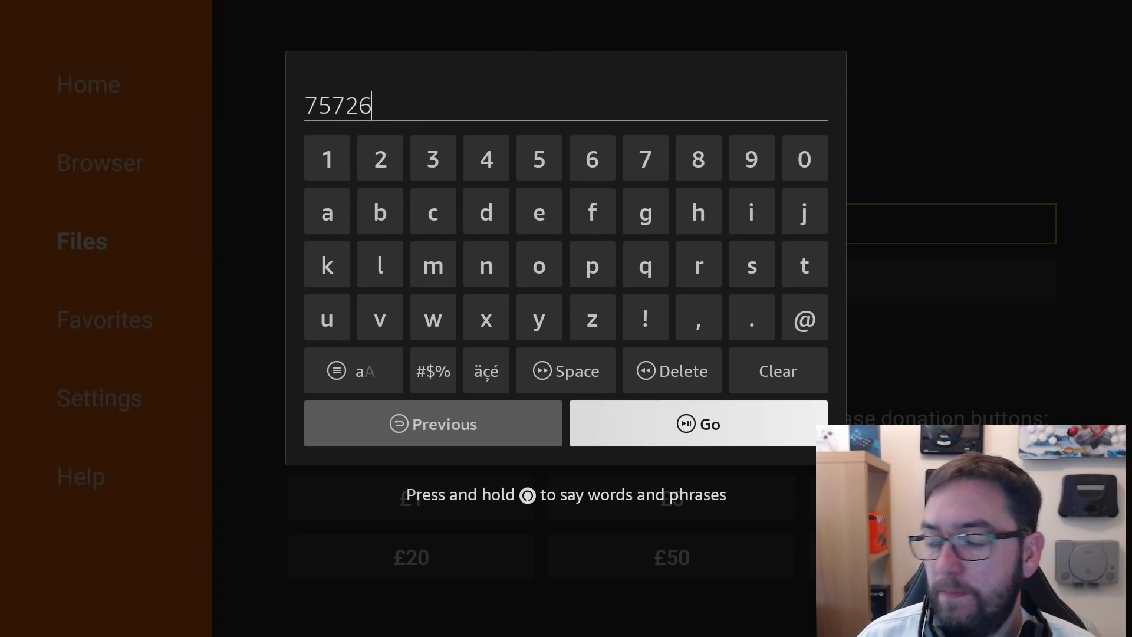
pyautogui.press('Return')
pyautogui.press('Return')
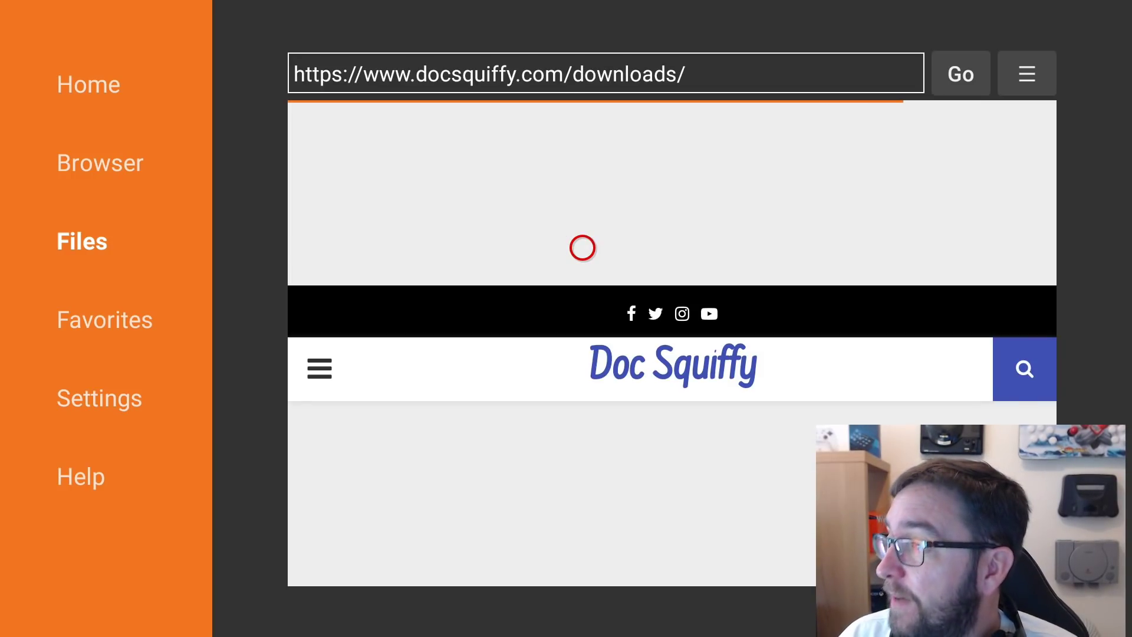
# - Find SD Maid PRO under Downloaders & Tools on the downloads page and open its download page
pyautogui.scroll(-10, 583, 562)
pyautogui.scroll(-15, 582, 562)
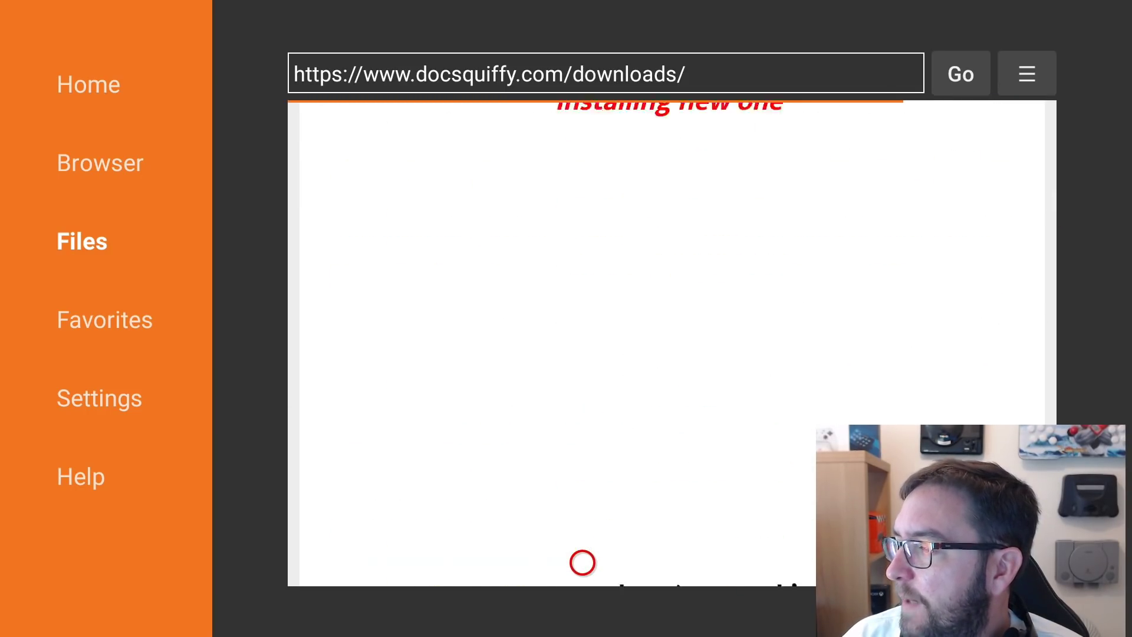
pyautogui.scroll(-3, 583, 562)
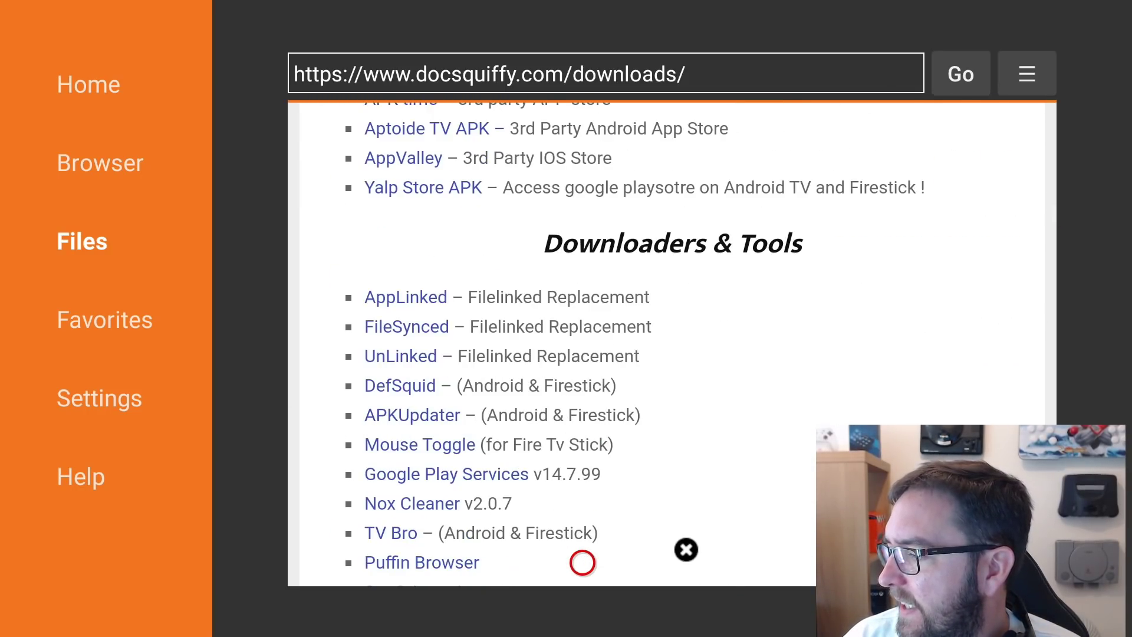
pyautogui.scroll(-6, 582, 562)
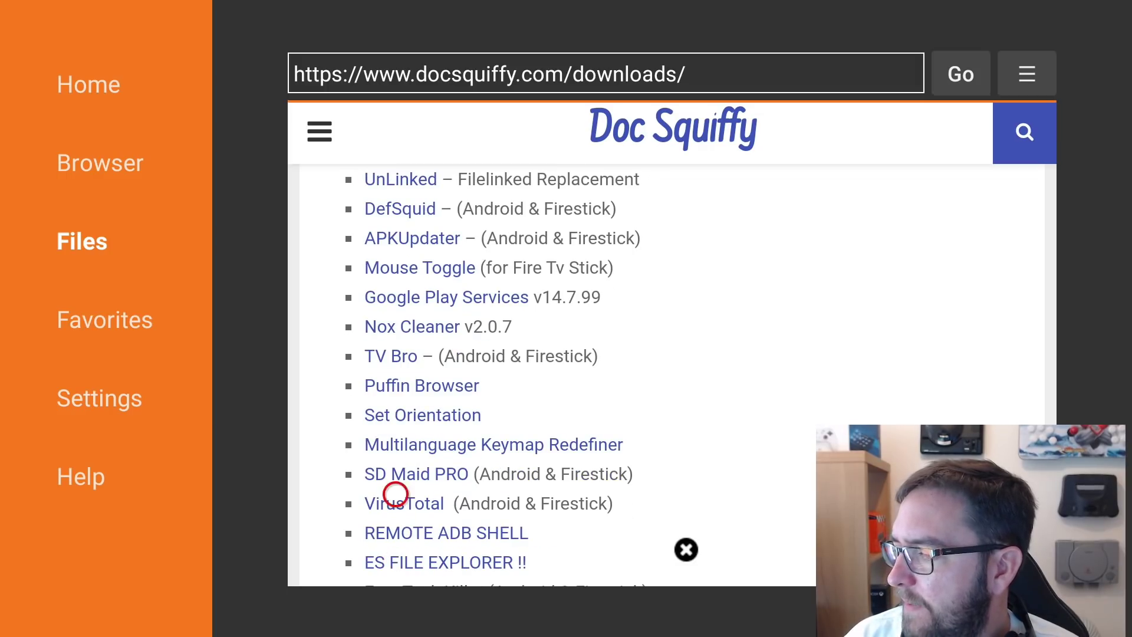
pyautogui.click(395, 474)
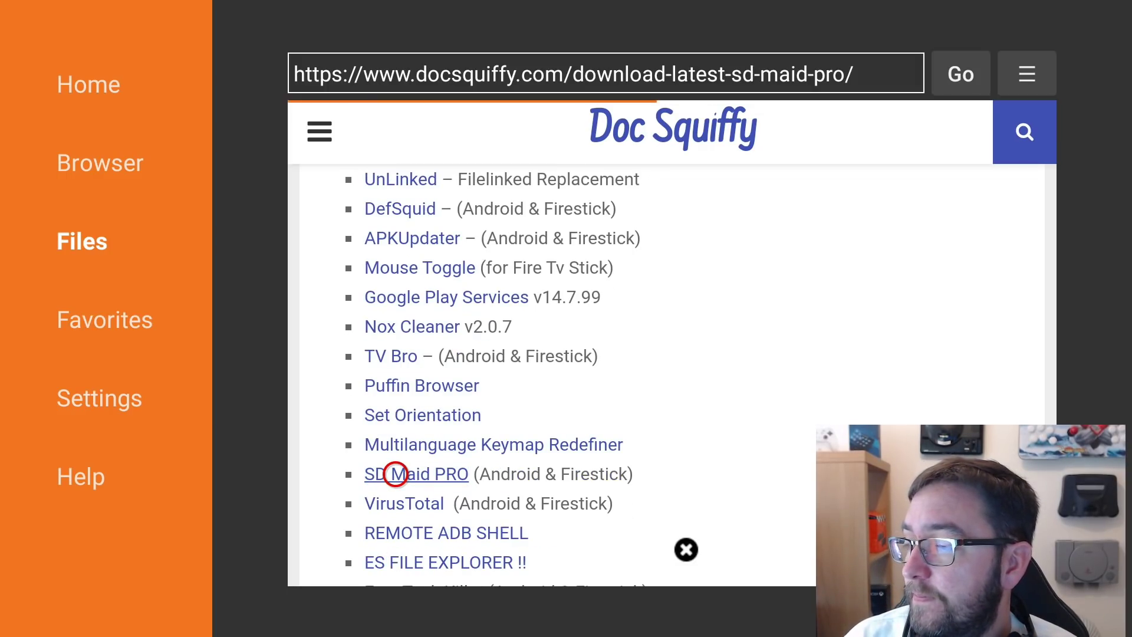
# - Download the SD Maid APK, install it as an update to the existing app and finish the installer
pyautogui.scroll(-10, 395, 473)
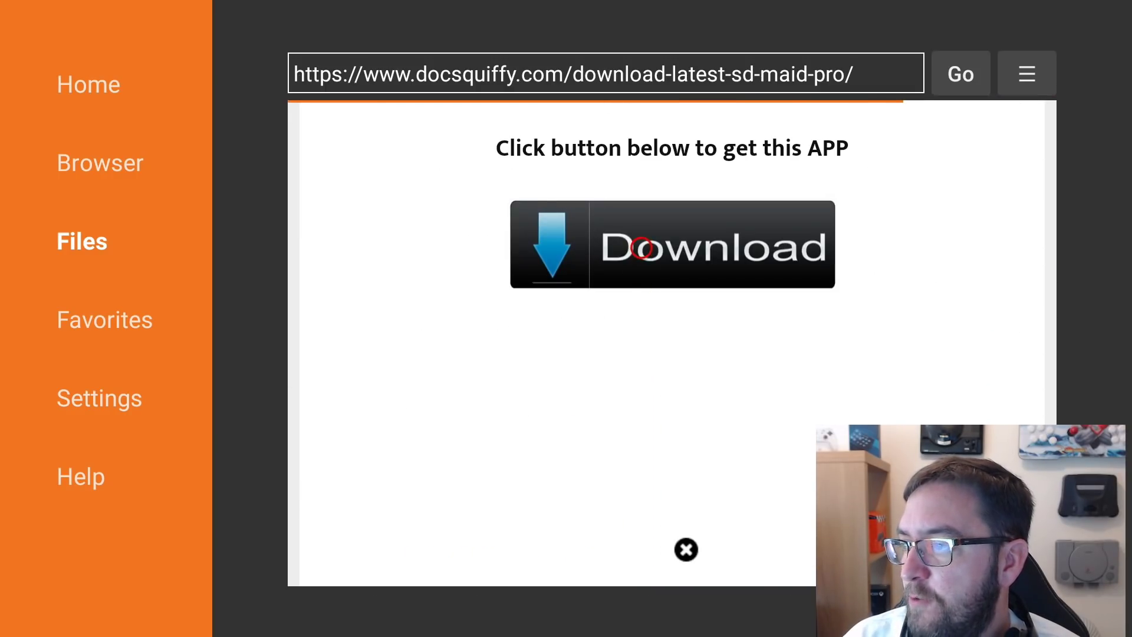
pyautogui.click(637, 246)
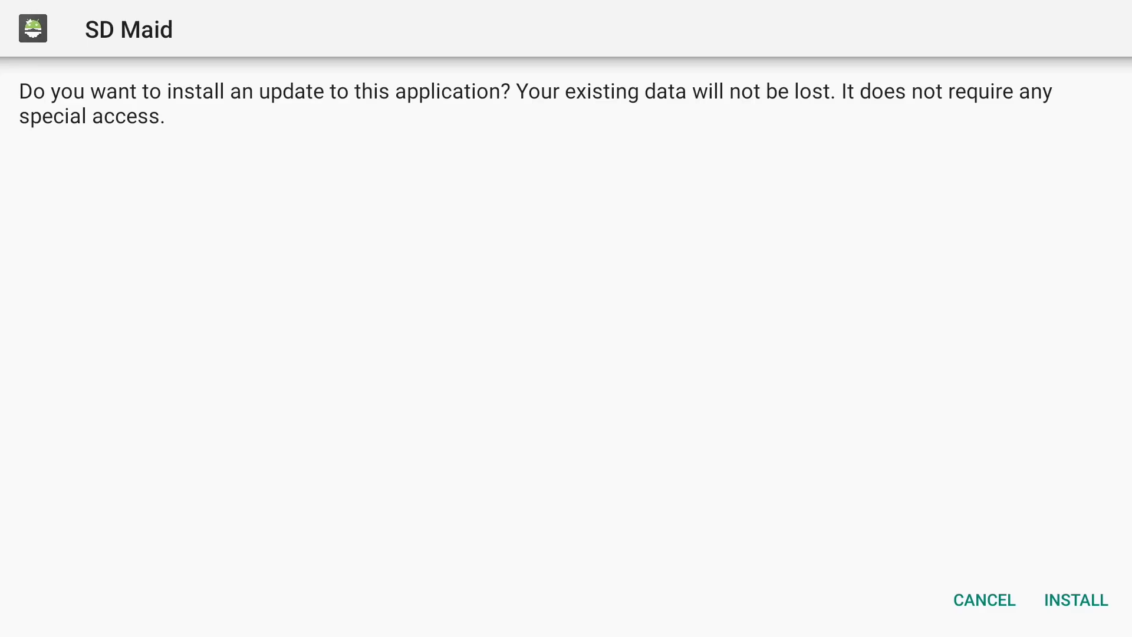
pyautogui.press('Right')
pyautogui.press('Right')
pyautogui.press('Return')
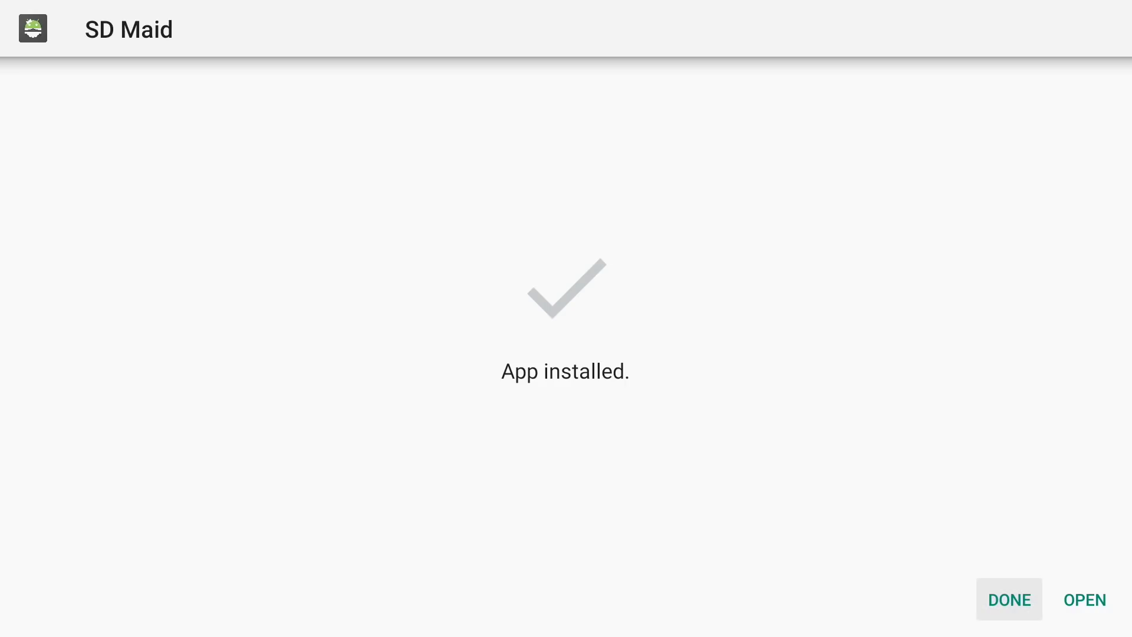
pyautogui.press('Return')
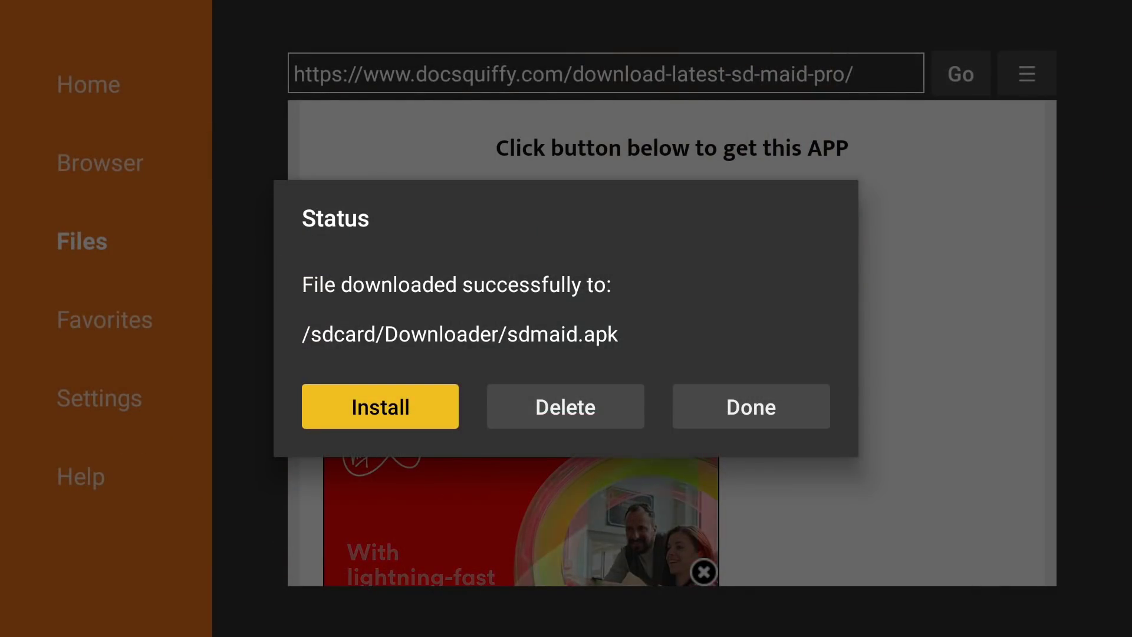
# - Close the download status dialog without reinstalling or deleting the downloaded file
pyautogui.press('Right')
pyautogui.press('Right')
pyautogui.press('Left')
pyautogui.press('Right')
pyautogui.press('Return')
# - Open Downloader's Files list and delete sdmaid.apk from it
pyautogui.press('Left')
pyautogui.press('Down')
pyautogui.press('Down')
pyautogui.press('Return')
pyautogui.press('Right')
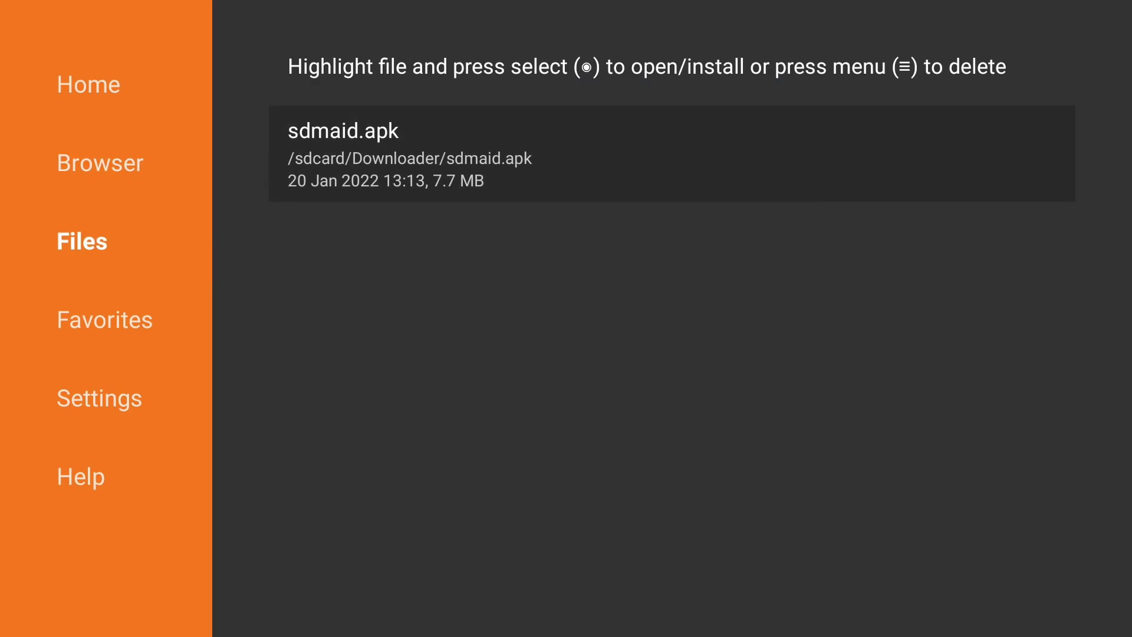
pyautogui.press('Menu')
pyautogui.press('Left')
pyautogui.press('Return')
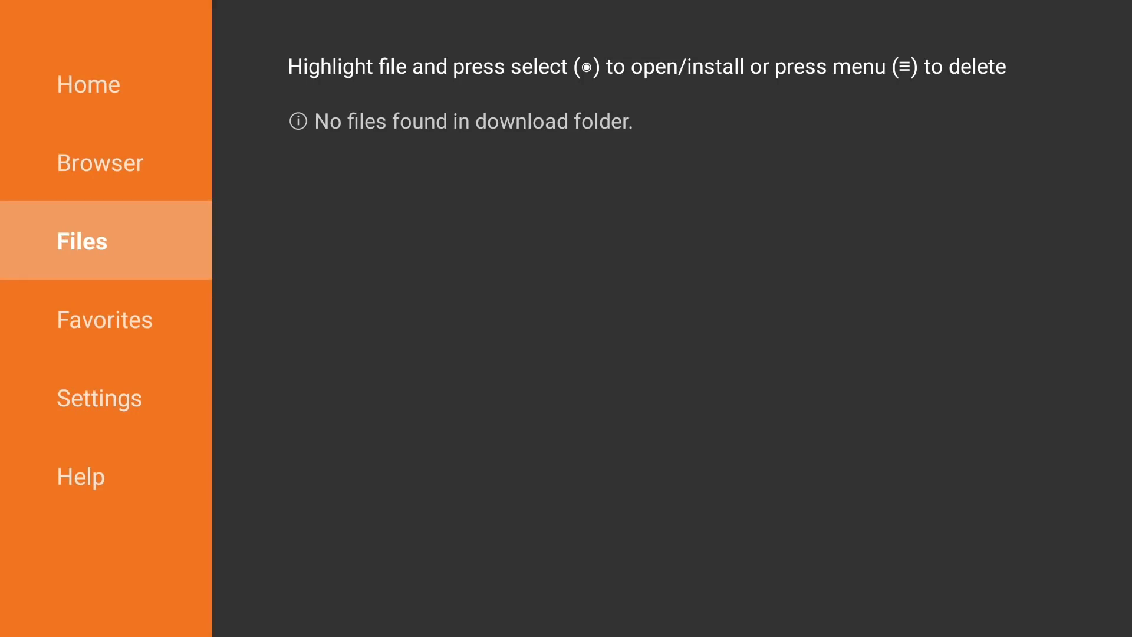
# - Return to the Fire TV home screen and bring up the settings
pyautogui.press('Home')
pyautogui.press('Up')
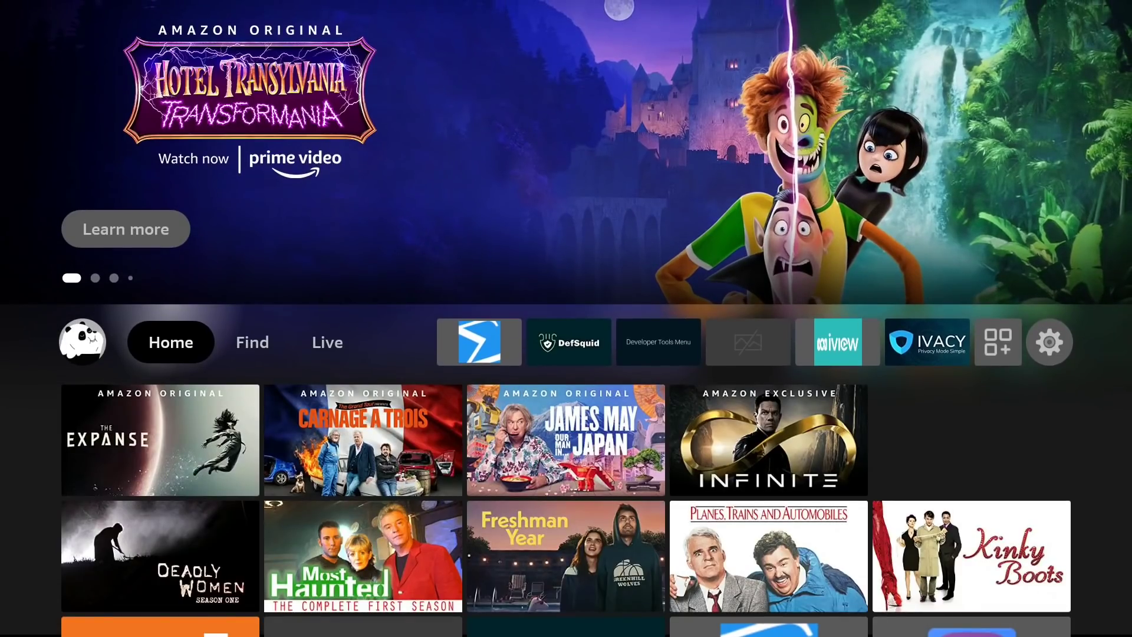
pyautogui.press('Right')
pyautogui.press('Right')
pyautogui.press('Right')
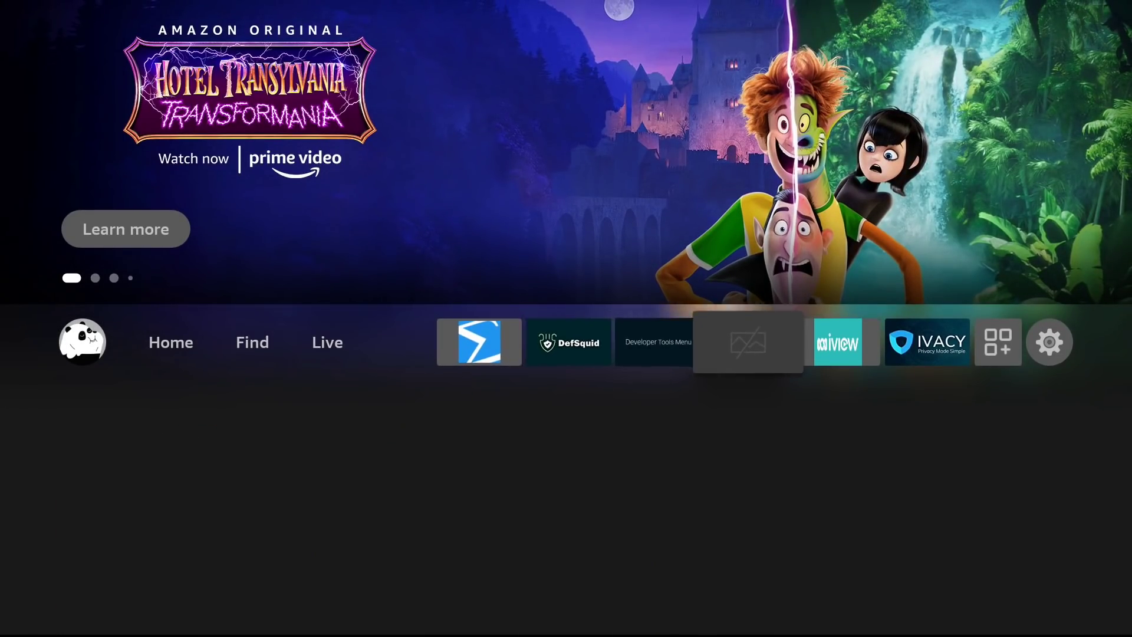
pyautogui.press('Right')
pyautogui.press('Right')
pyautogui.press('Right')
pyautogui.press('Right')
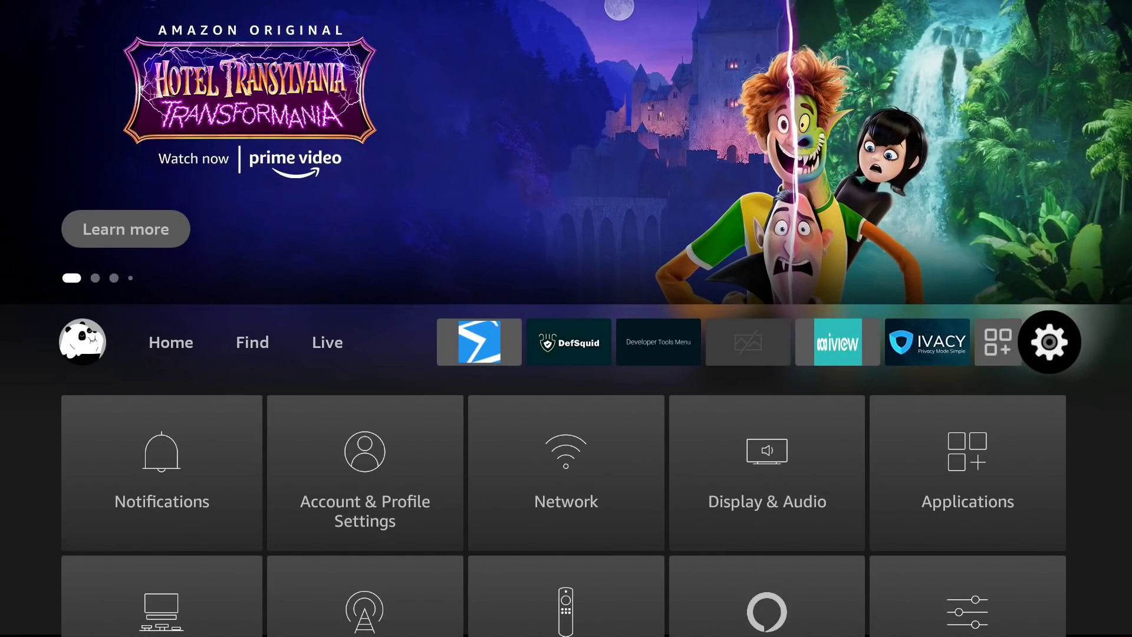
# - Open Manage Installed Applications in the Applications settings
pyautogui.press('Down')
pyautogui.press('Down')
pyautogui.press('Right')
pyautogui.press('Right')
pyautogui.press('Right')
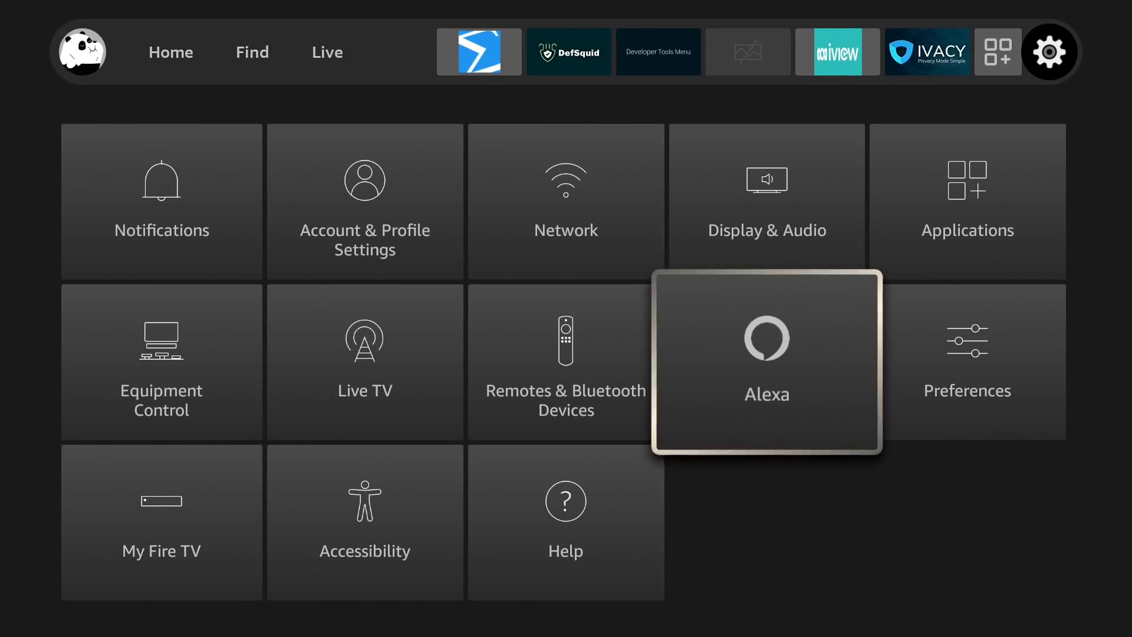
pyautogui.press('Up')
pyautogui.press('Right')
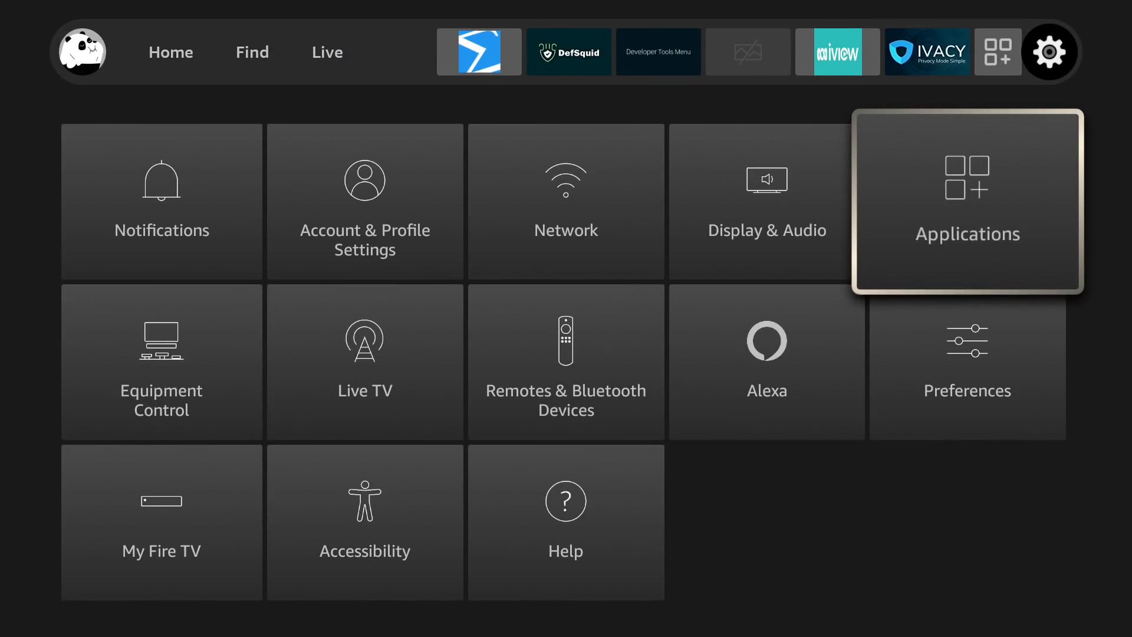
pyautogui.press('Return')
pyautogui.press('Down')
pyautogui.press('Down')
pyautogui.press('Down')
pyautogui.press('Down')
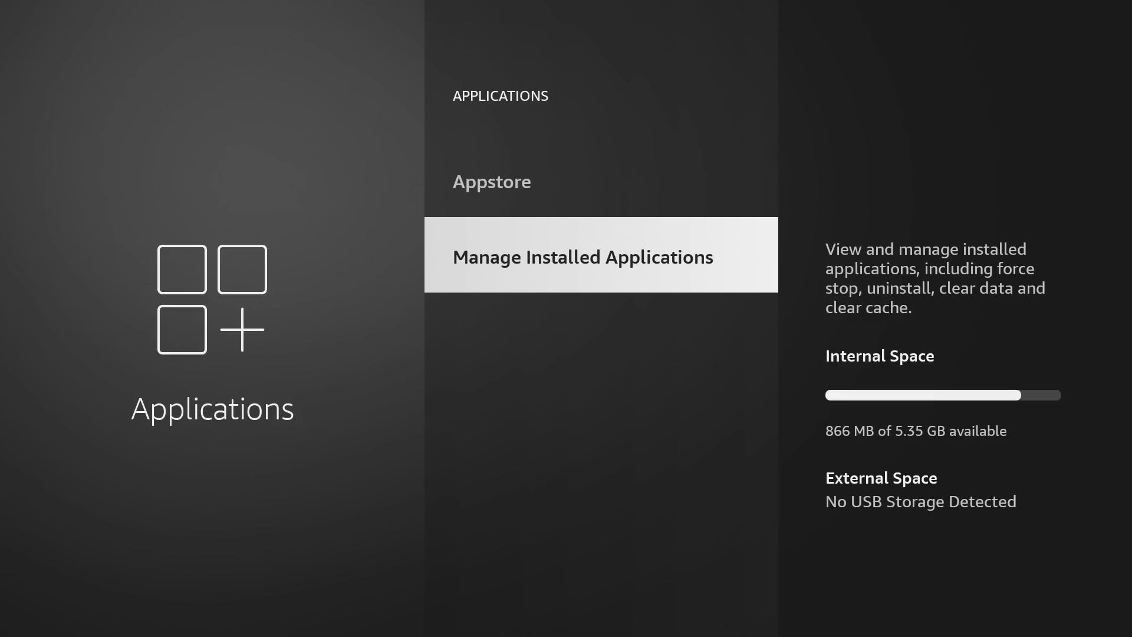
pyautogui.press('Return')
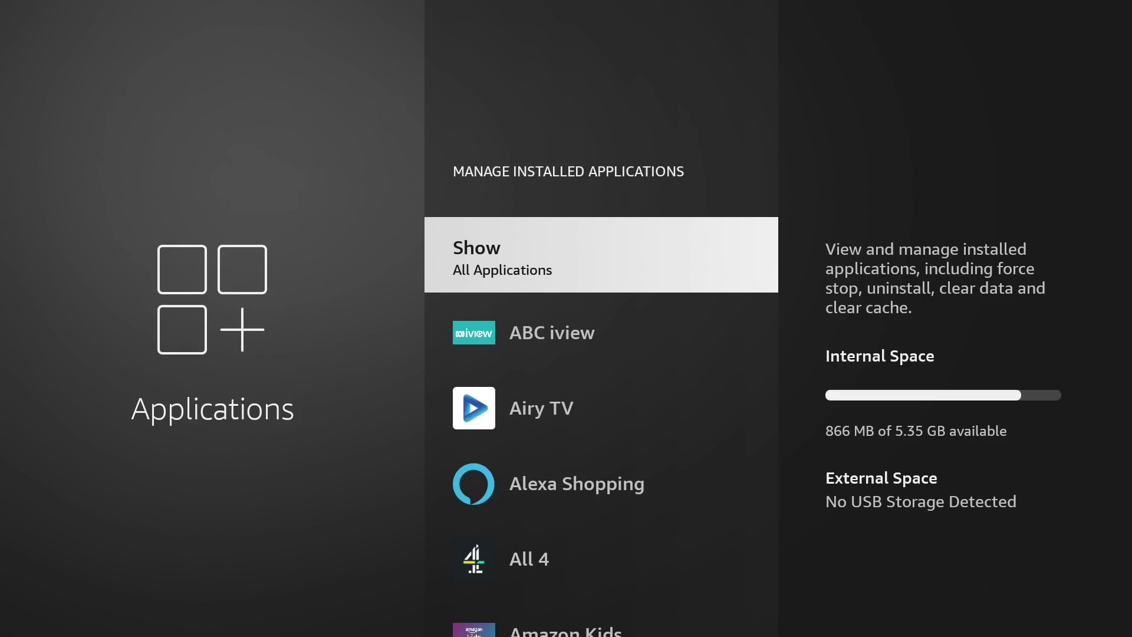
# - Find SD Maid among the installed applications, open its entry and highlight Launch application
pyautogui.press('Down')
pyautogui.press('Down')
pyautogui.press('Down')
pyautogui.press('Down')
pyautogui.press('Down')
pyautogui.press('Down')
pyautogui.press('Down')
pyautogui.press('Down')
pyautogui.press('Down')
pyautogui.press('Down')
pyautogui.press('Down')
pyautogui.press('Down')
pyautogui.press('Down')
pyautogui.press('Down')
pyautogui.press('Down')
pyautogui.press('Down')
pyautogui.press('Down')
pyautogui.press('Down')
pyautogui.press('Down')
pyautogui.press('Down')
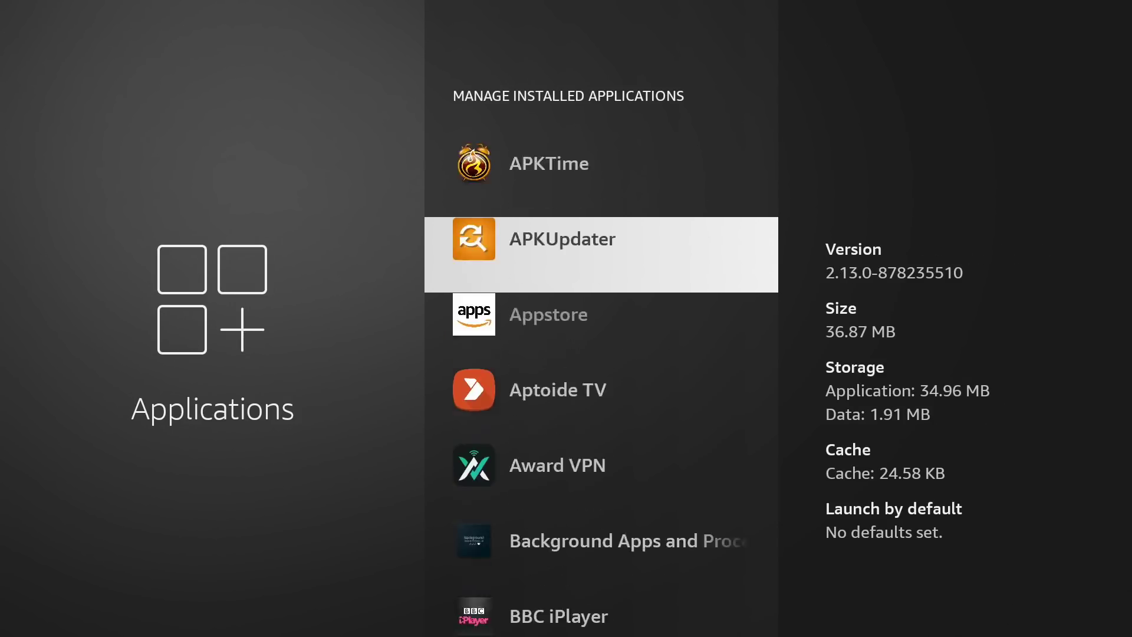
pyautogui.press('Down')
pyautogui.press('Down')
pyautogui.press('Down')
pyautogui.press('Down')
pyautogui.press('Down')
pyautogui.press('Down')
pyautogui.press('Down')
pyautogui.press('Down')
pyautogui.press('Down')
pyautogui.press('Down')
pyautogui.press('Down')
pyautogui.press('Down')
pyautogui.press('Down')
pyautogui.press('Down')
pyautogui.press('Down')
pyautogui.press('Down')
pyautogui.press('Down')
pyautogui.press('Down')
pyautogui.press('Down')
pyautogui.press('Down')
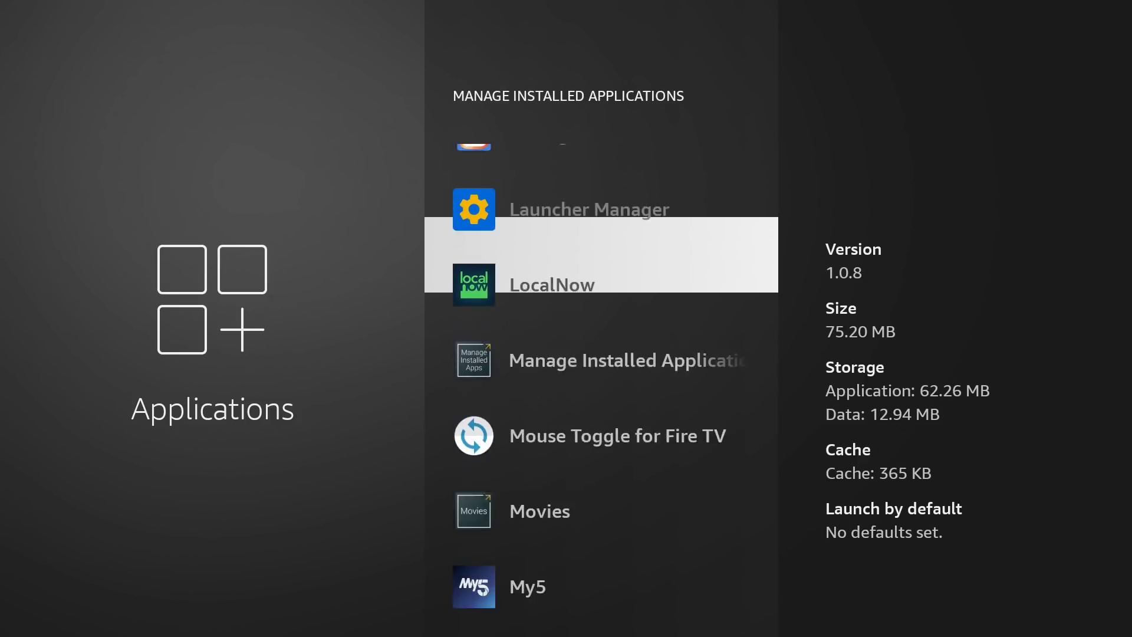
pyautogui.press('Down')
pyautogui.press('Down')
pyautogui.press('Down')
pyautogui.press('Down')
pyautogui.press('Down')
pyautogui.press('Down')
pyautogui.press('Down')
pyautogui.press('Down')
pyautogui.press('Down')
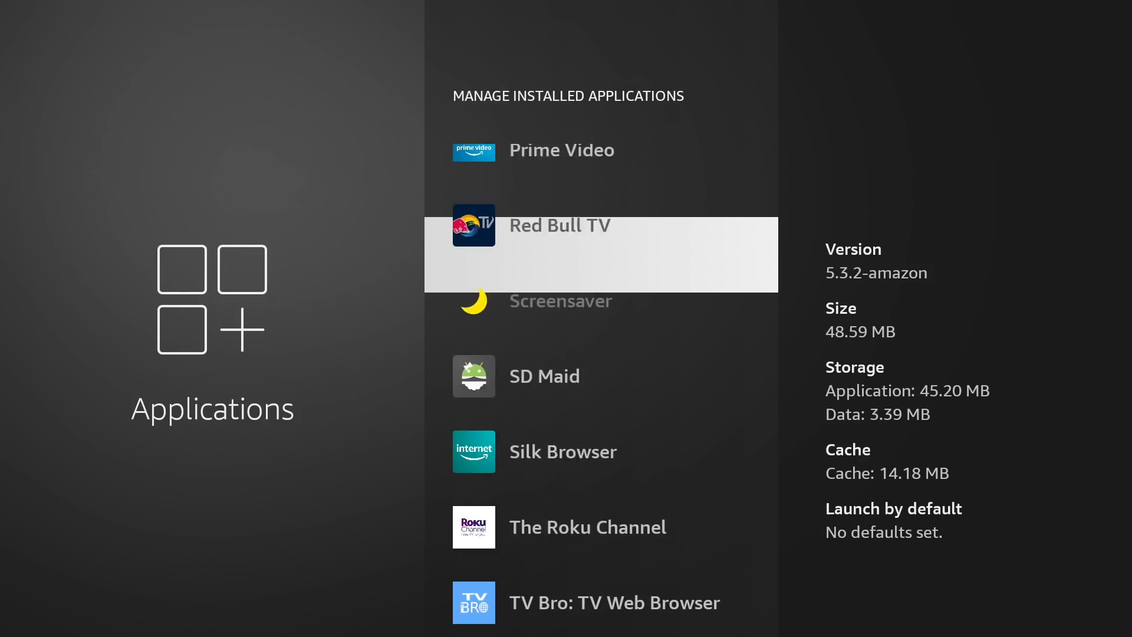
pyautogui.press('Return')
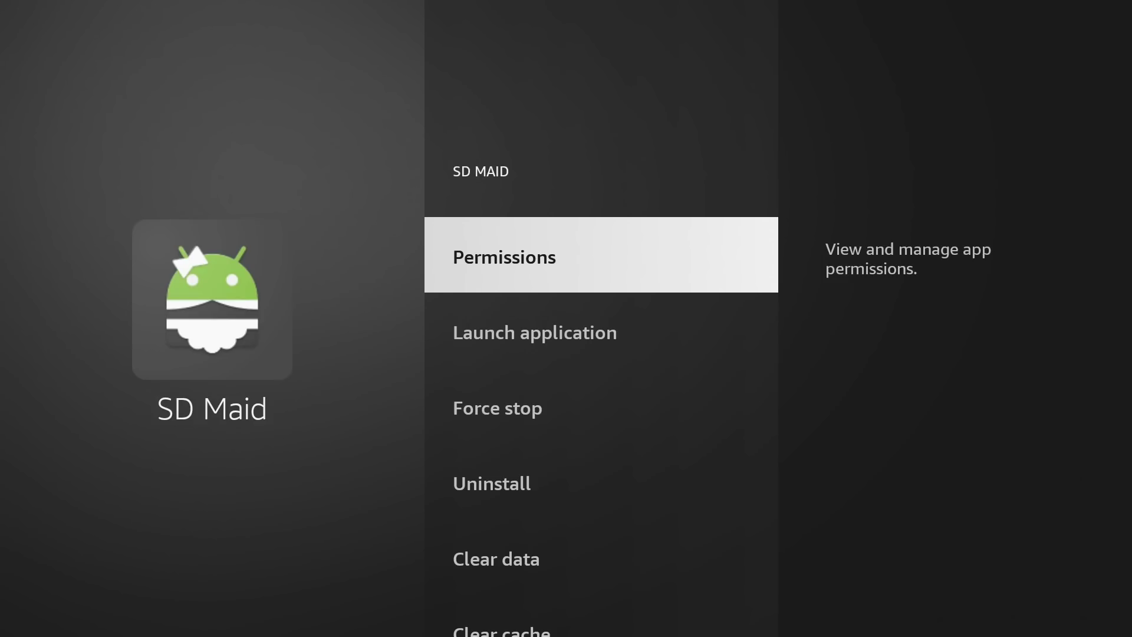
pyautogui.press('Down')
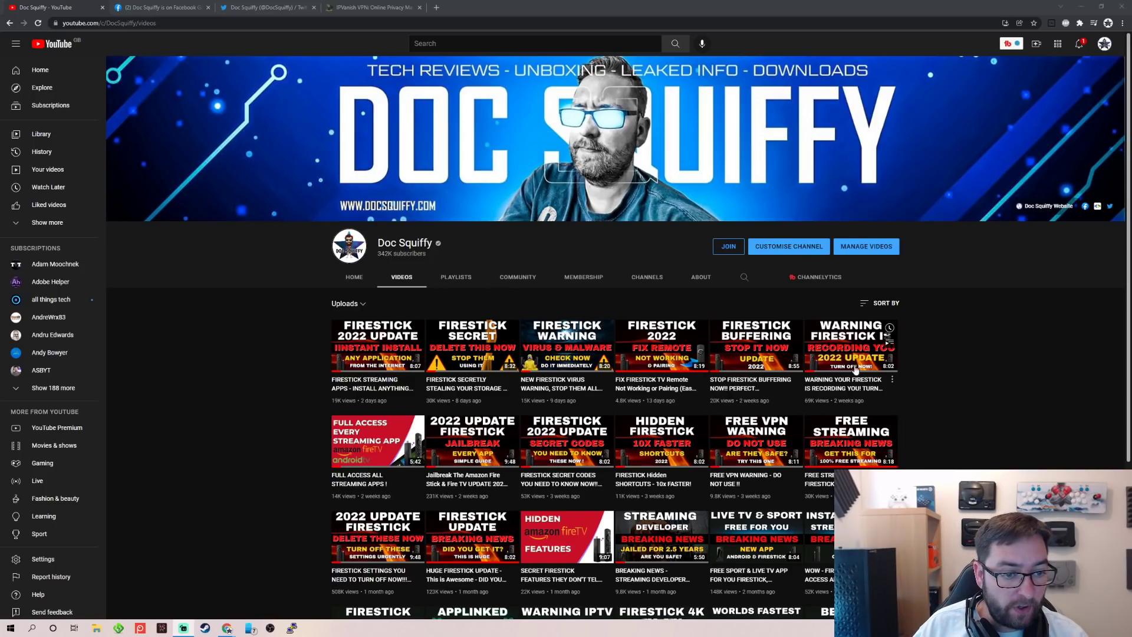
# - In the Chrome browser, look through the Doc Squiffy YouTube channel's uploads and bring up the IPVanish page
pyautogui.scroll(-1, 920, 411)
pyautogui.scroll(-2, 920, 410)
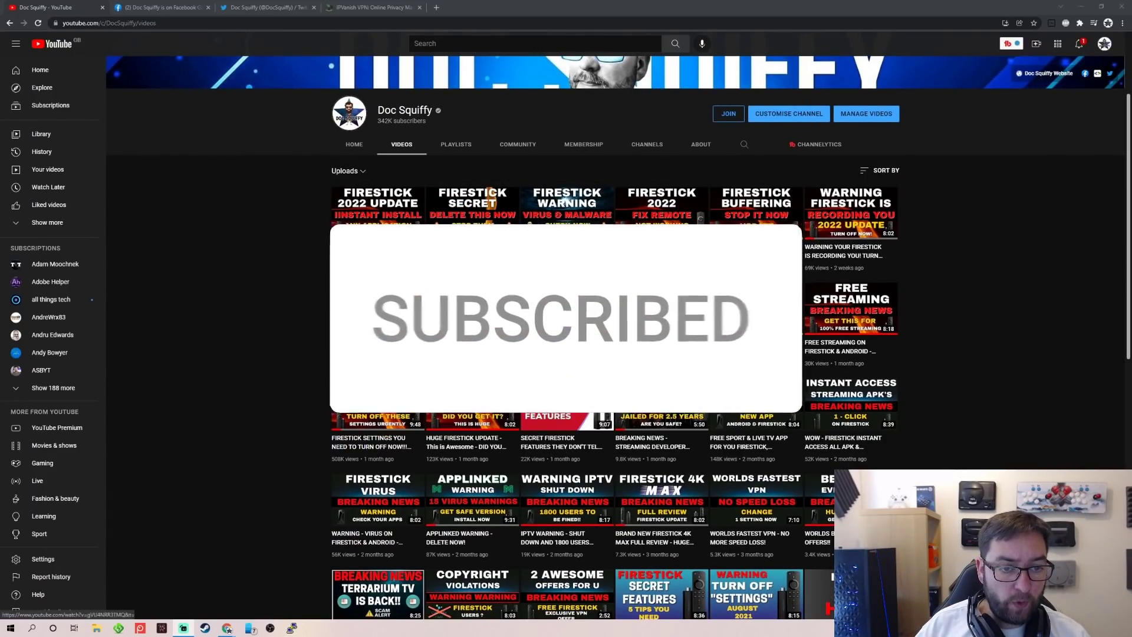
pyautogui.scroll(1, 507, 313)
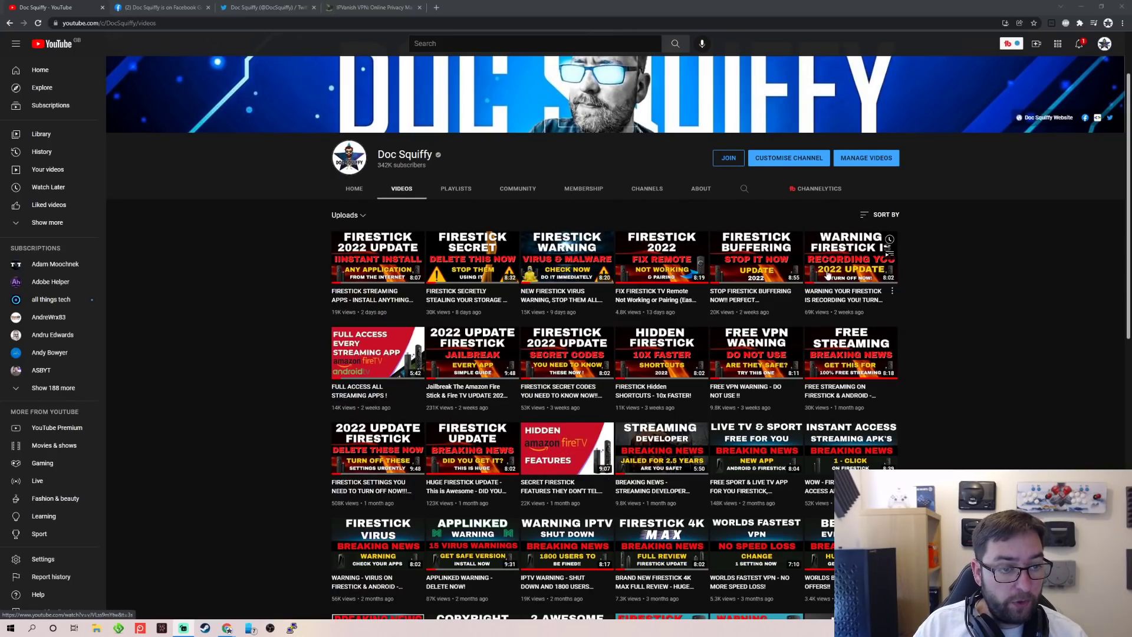
pyautogui.scroll(2, 519, 486)
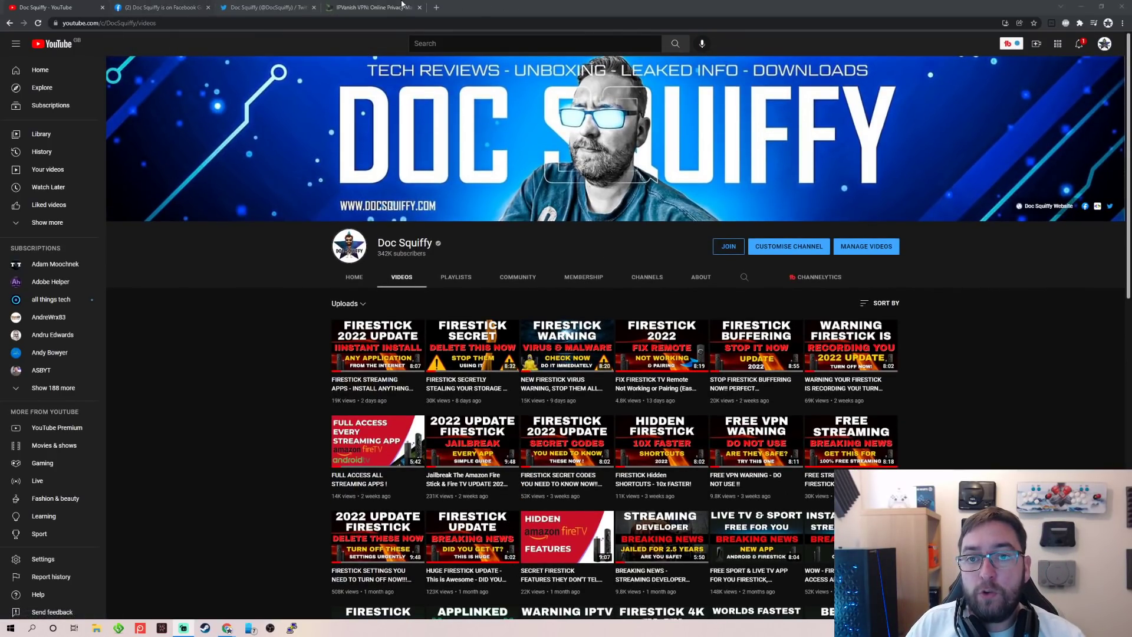
pyautogui.click(377, 7)
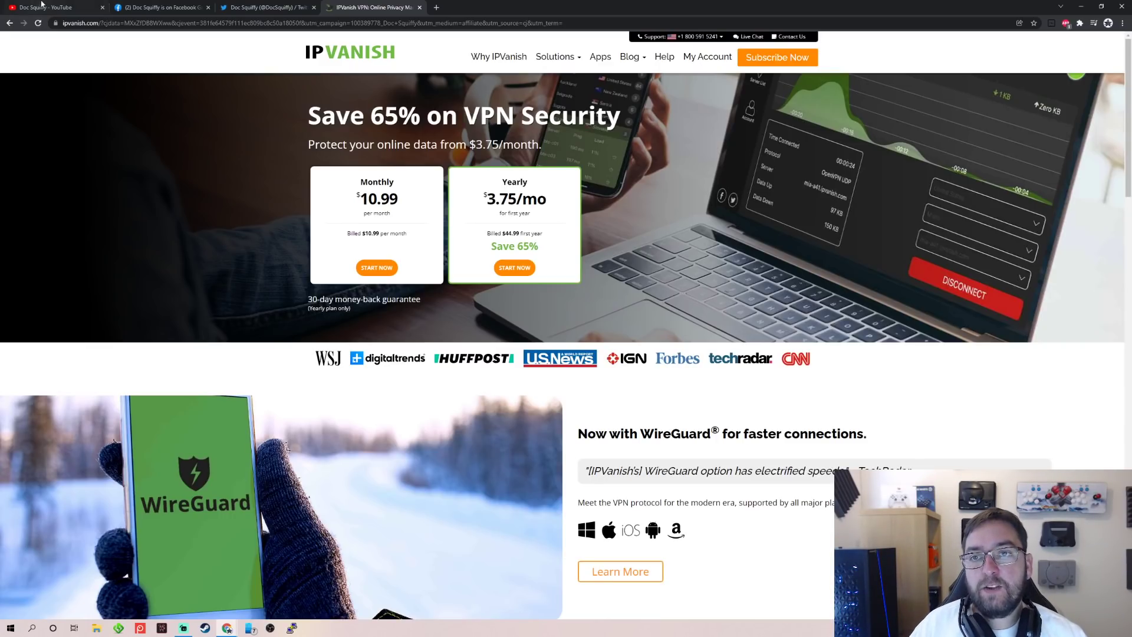
# - View the Doc Squiffy Twitter profile, then look over the Facebook gaming page, dismissing its notification pop-ups
pyautogui.click(240, 5)
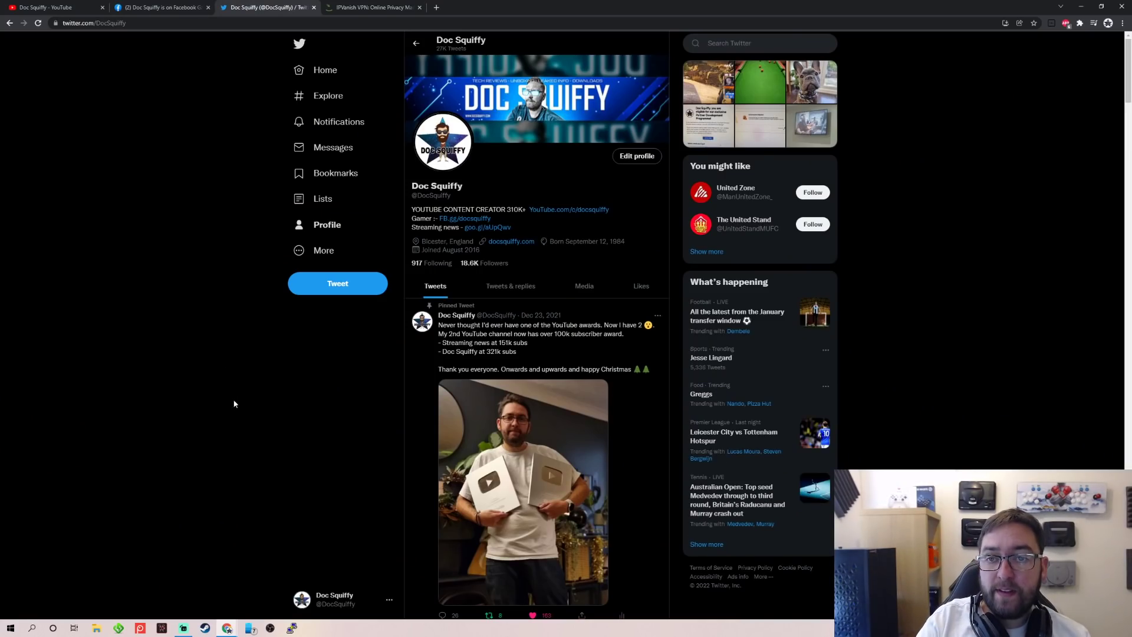
pyautogui.click(139, 5)
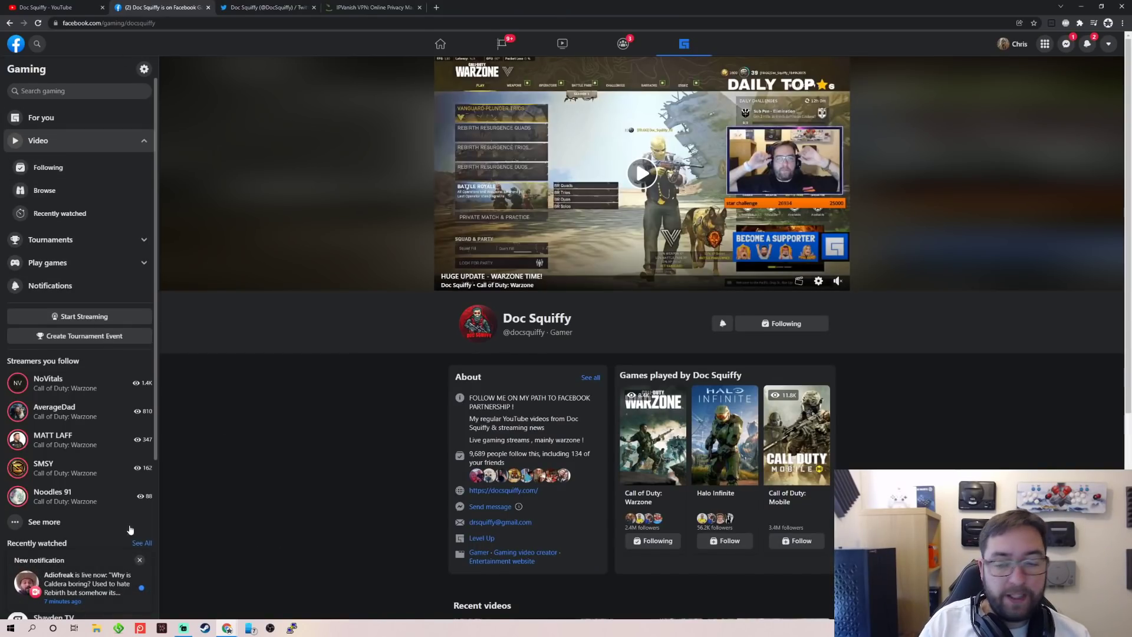
pyautogui.click(140, 560)
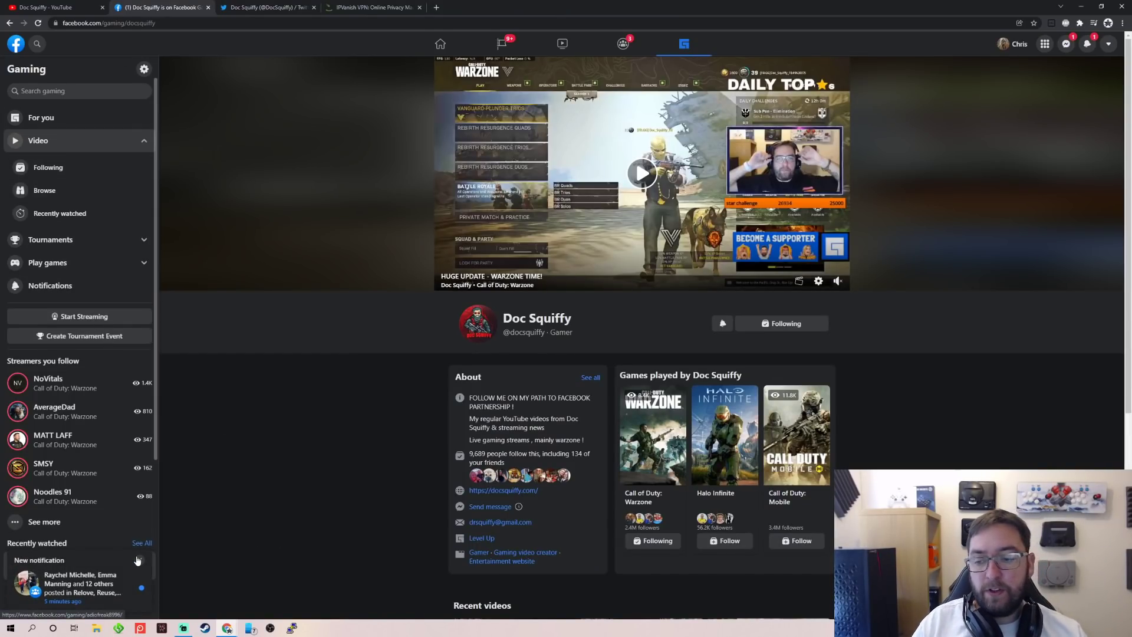
pyautogui.click(138, 560)
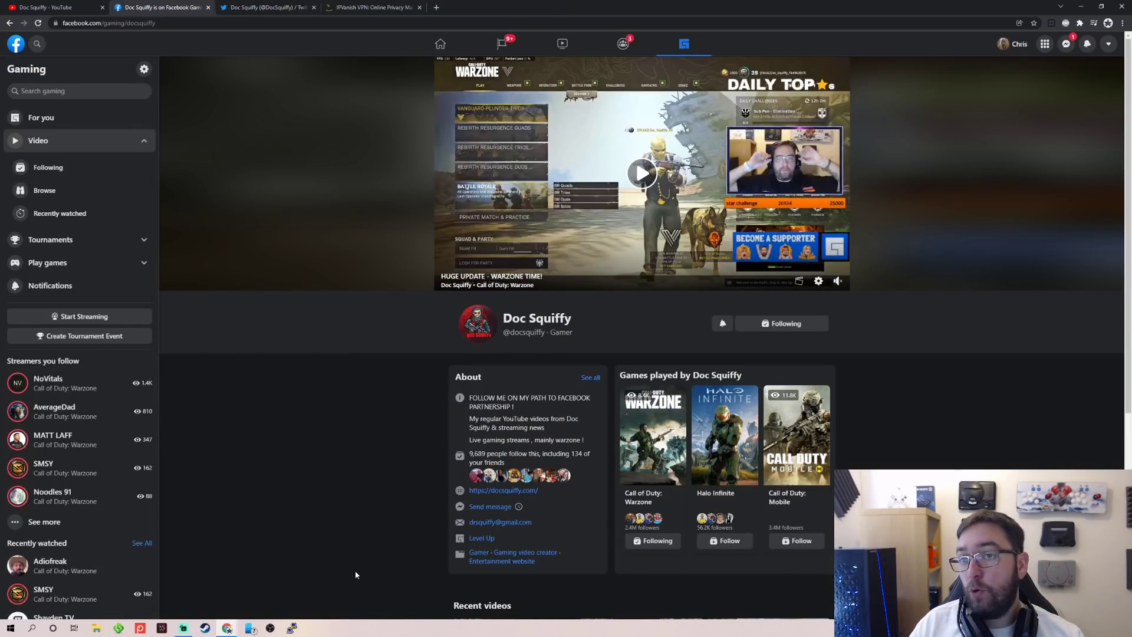
pyautogui.scroll(-4, 314, 466)
pyautogui.scroll(4, 291, 309)
# - Look over the Doc Squiffy Twitter profile again and return to the YouTube channel's videos
pyautogui.hotkey('ctrl', 'Tab')
pyautogui.scroll(-5, 325, 358)
pyautogui.scroll(5, 324, 358)
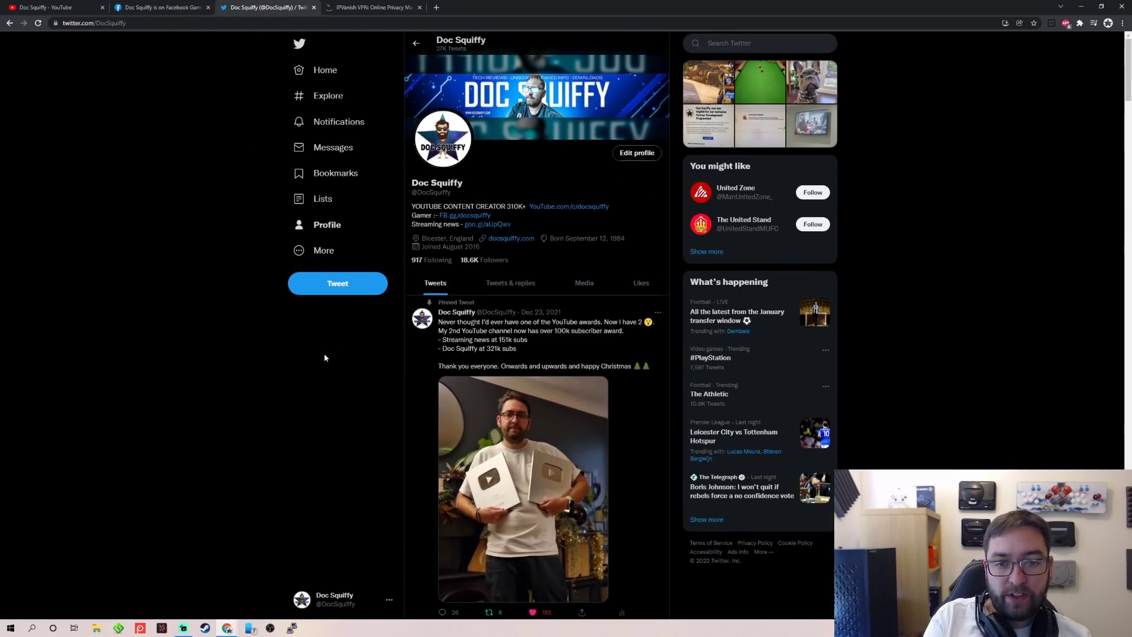
pyautogui.scroll(-5, 324, 358)
pyautogui.scroll(5, 324, 356)
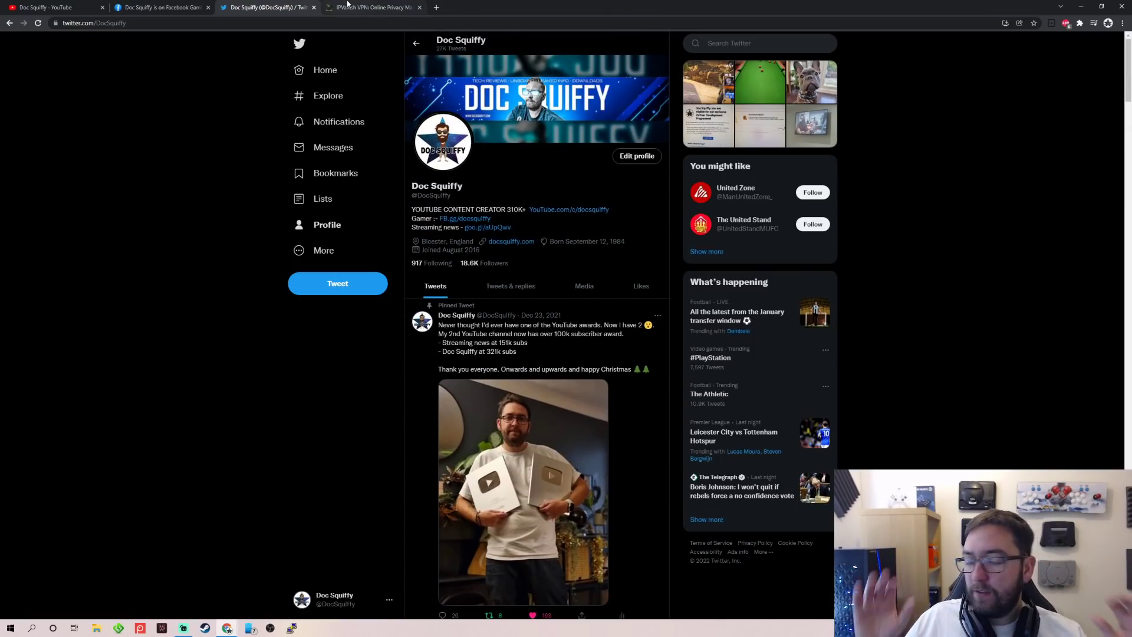
pyautogui.click(49, 6)
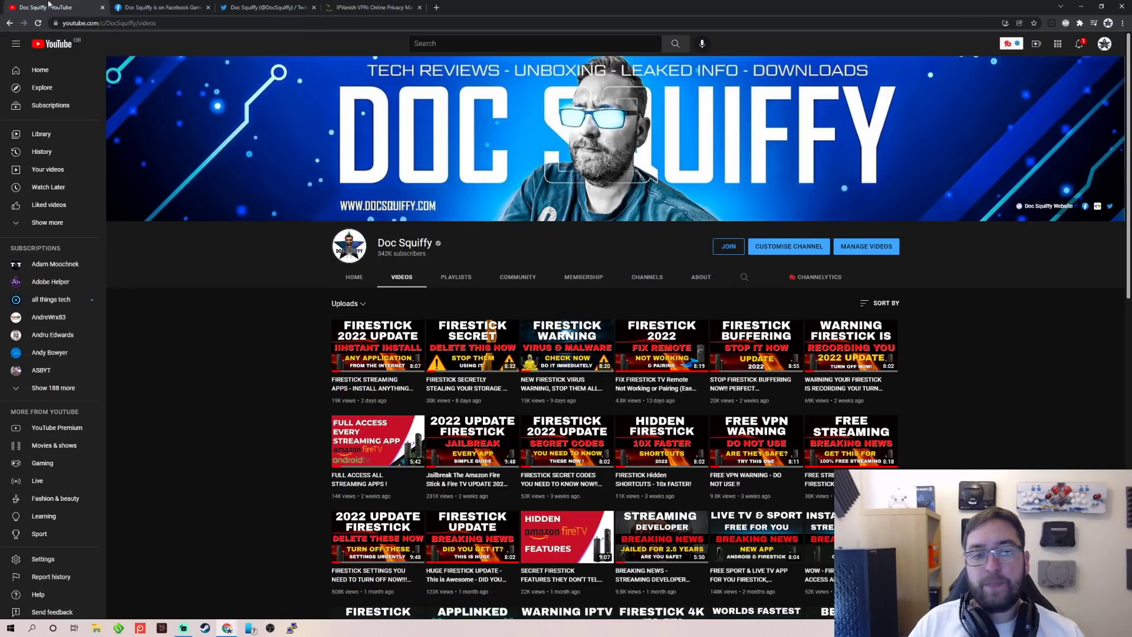